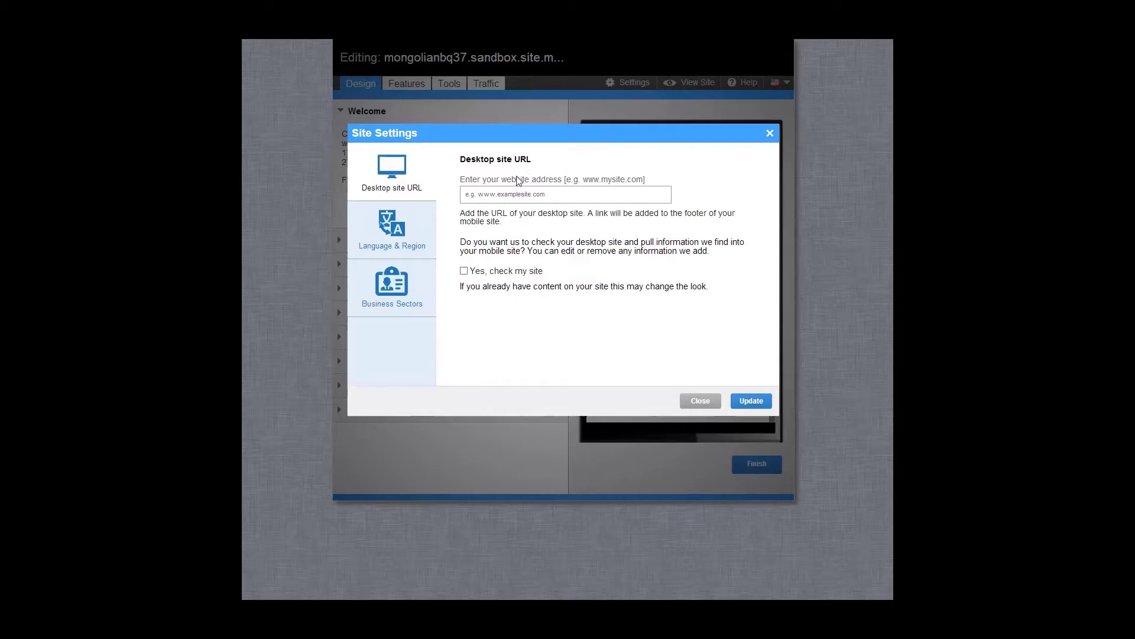
{"action": "left_click", "coordinate": [478, 190]}
{"action": "type", "text": "http://www.mongolianbbq.ie/"}
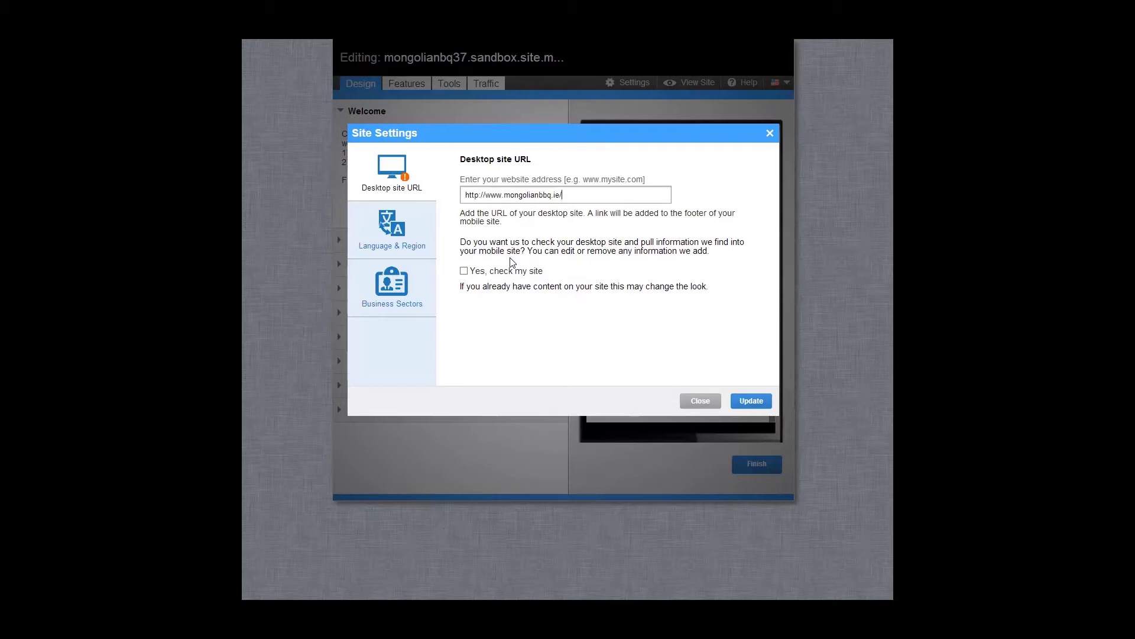
{"action": "left_click", "coordinate": [464, 272]}
{"action": "left_click", "coordinate": [392, 243]}
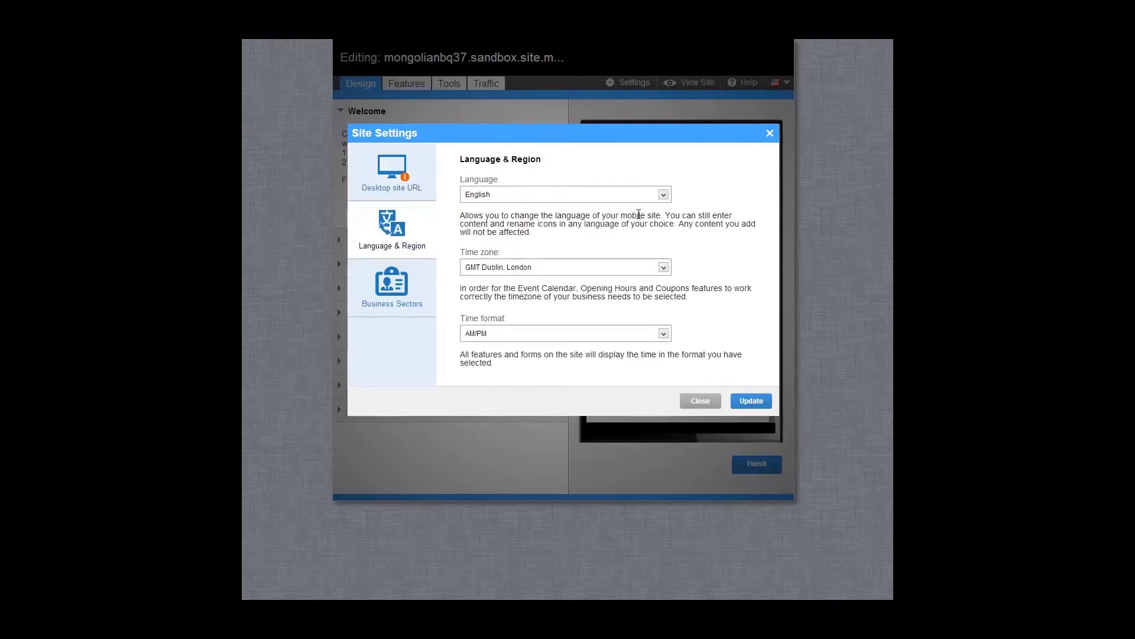
Keep English as the site language and GMT Dublin, London as the time zone.
{"action": "left_click", "coordinate": [663, 195]}
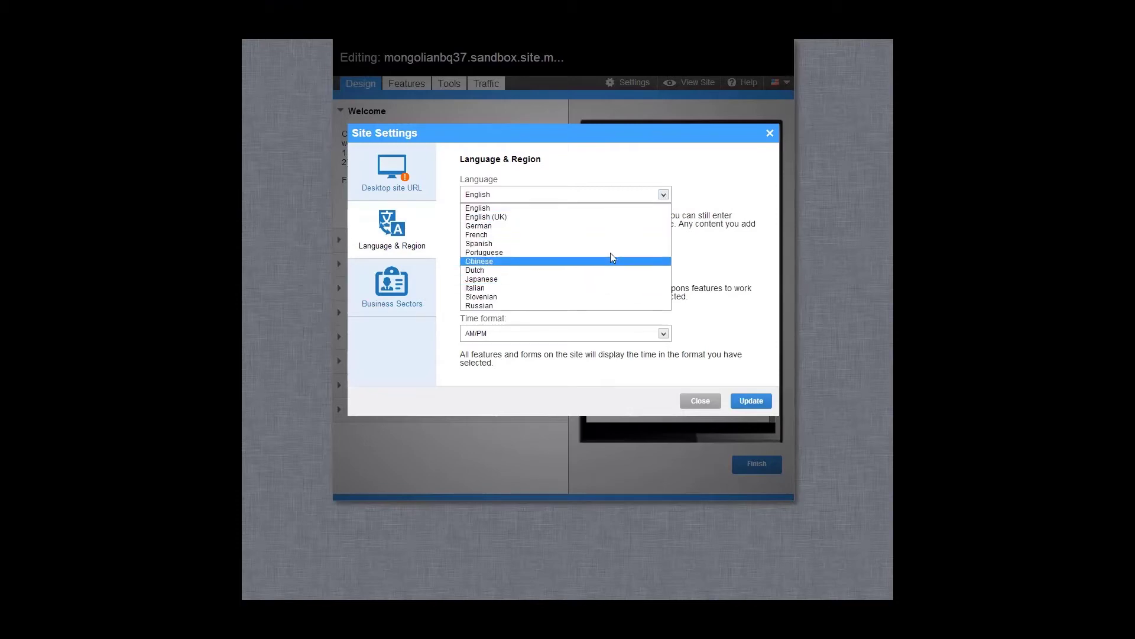
{"action": "left_click", "coordinate": [612, 208]}
{"action": "left_click", "coordinate": [663, 267]}
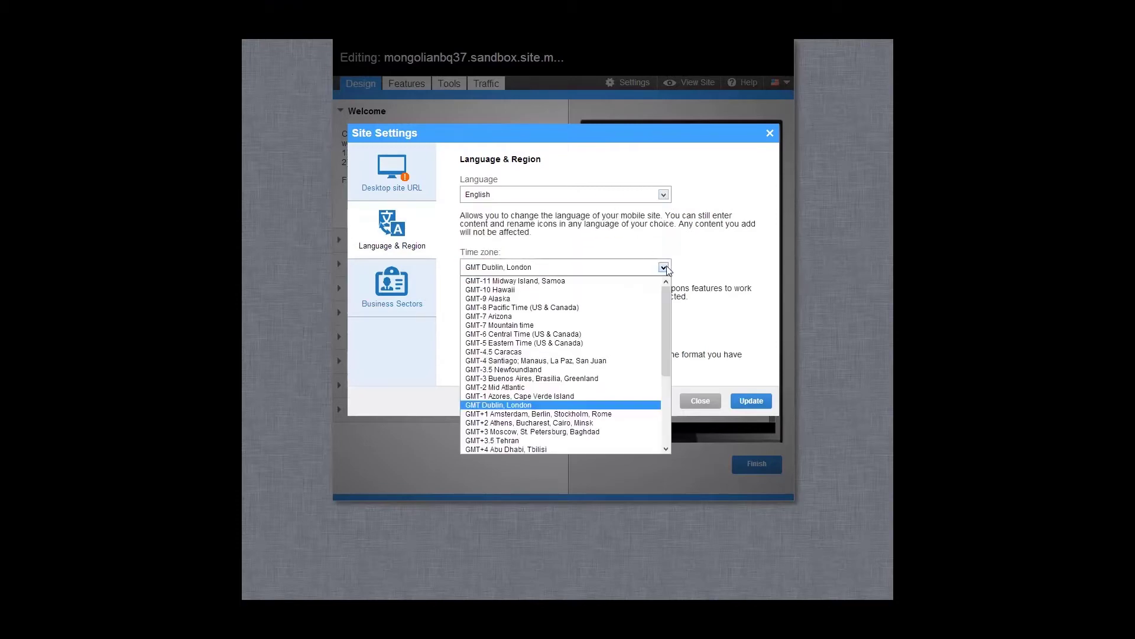
Set the business sector to Hotels Restaurants & Tourism / Restaurant and save the settings.
{"action": "left_click", "coordinate": [569, 408]}
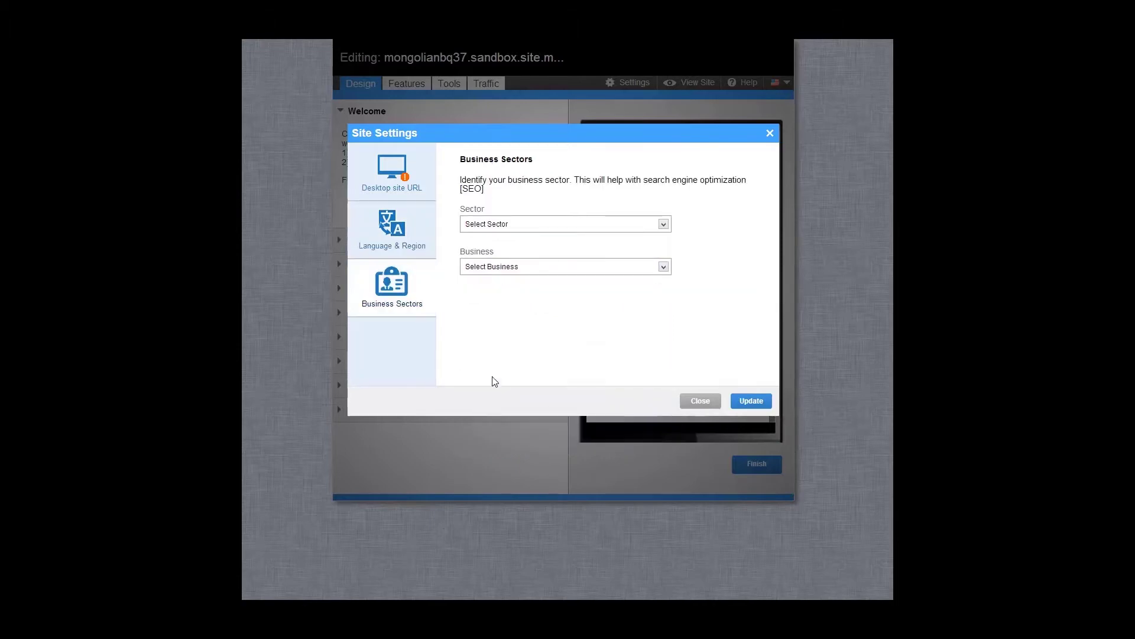
{"action": "left_click", "coordinate": [664, 224]}
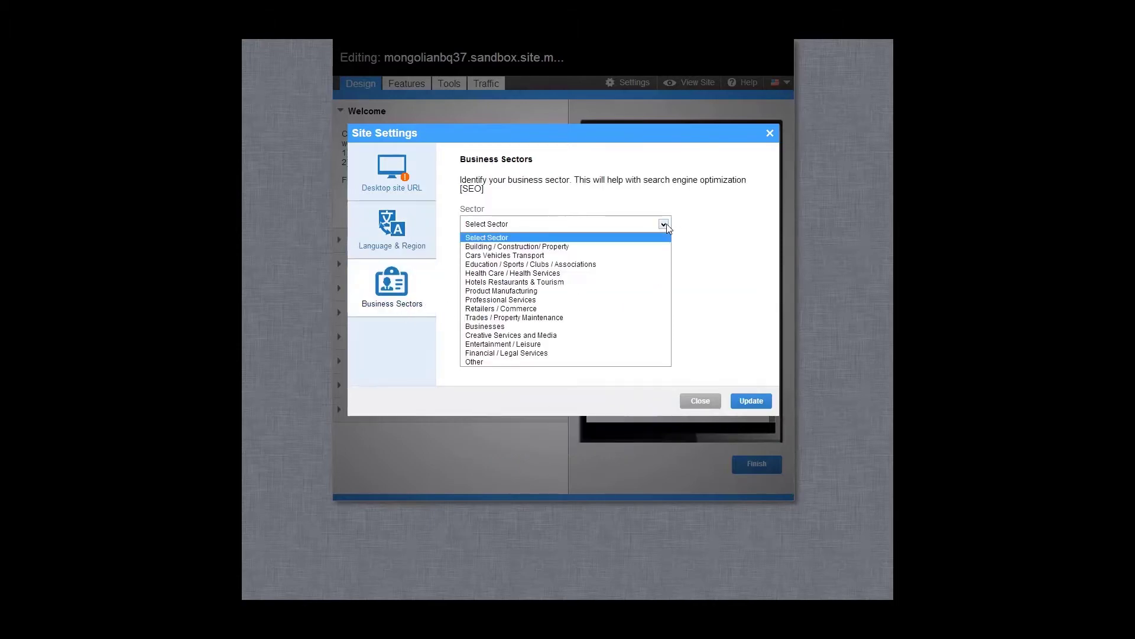
{"action": "left_click", "coordinate": [600, 282]}
{"action": "left_click", "coordinate": [664, 267]}
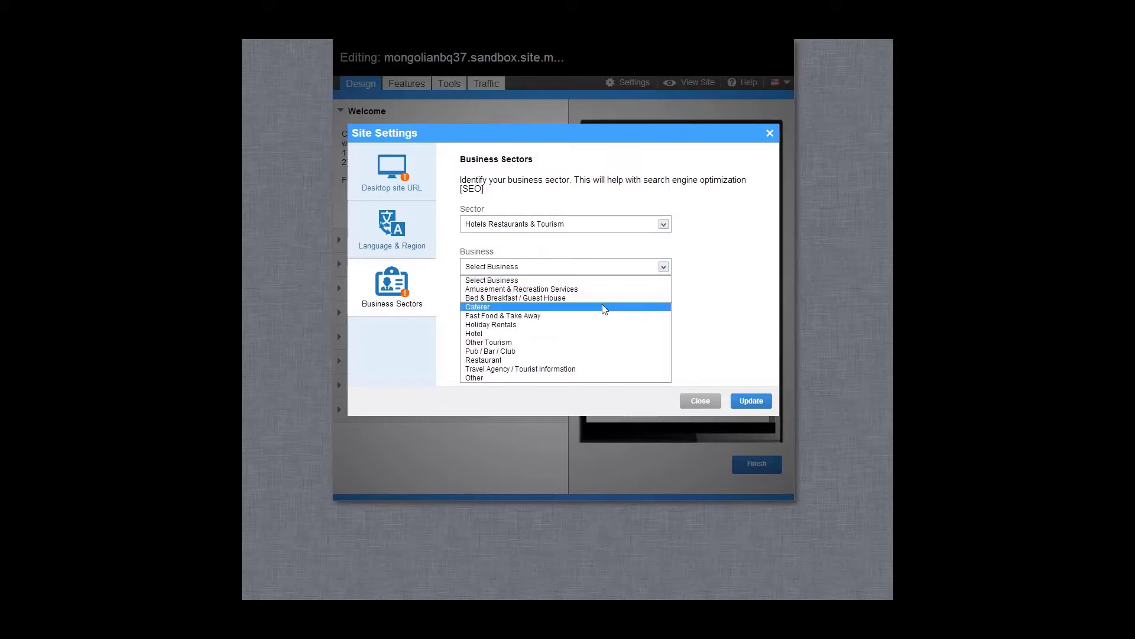
{"action": "left_click", "coordinate": [572, 360]}
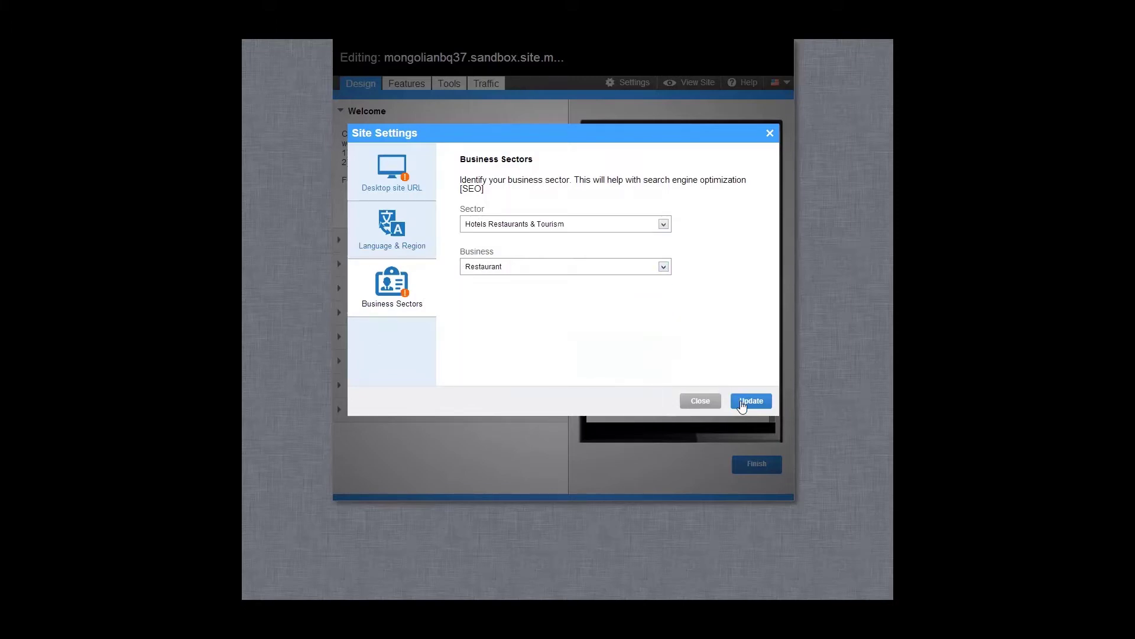
{"action": "left_click", "coordinate": [741, 405]}
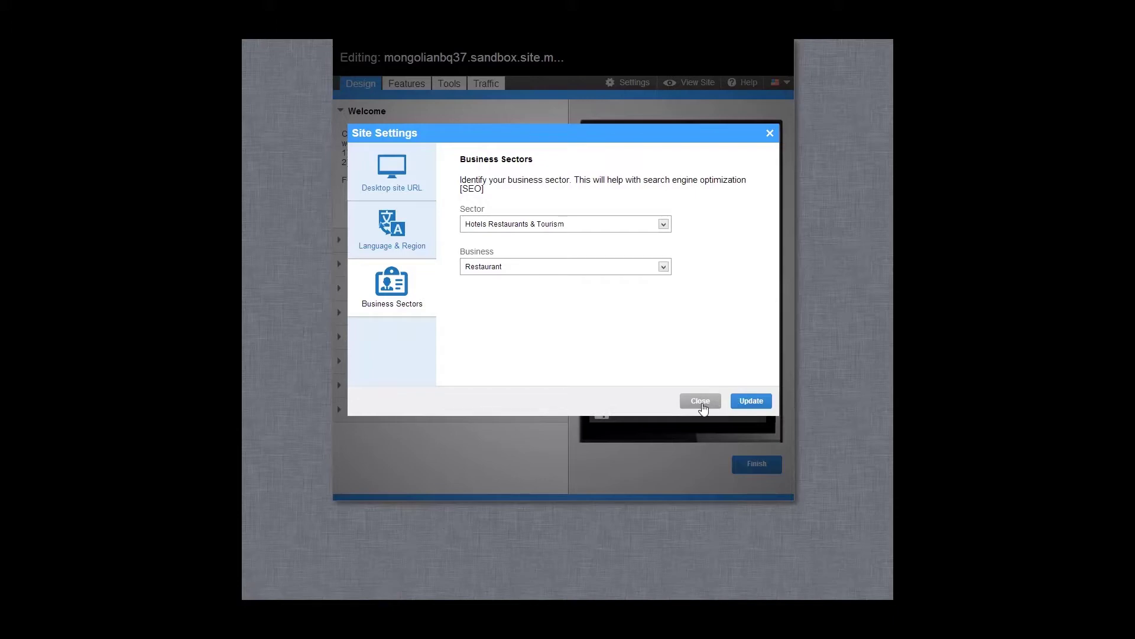
{"action": "left_click", "coordinate": [700, 401]}
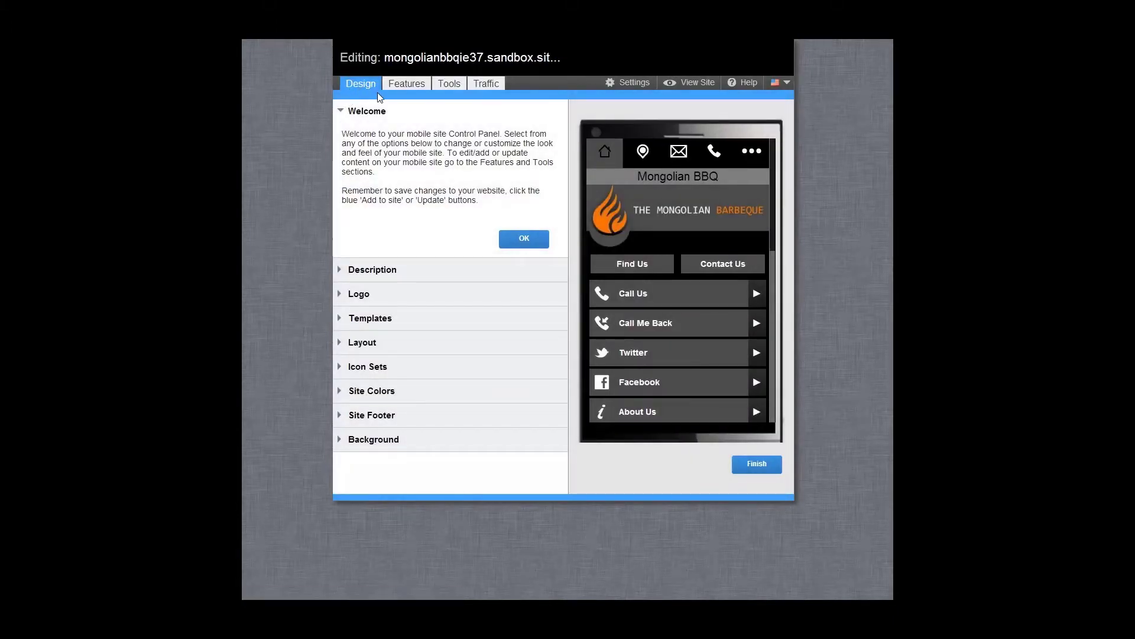
Add the pasta photo from the Image Library to the logo carousel.
{"action": "left_click", "coordinate": [369, 269]}
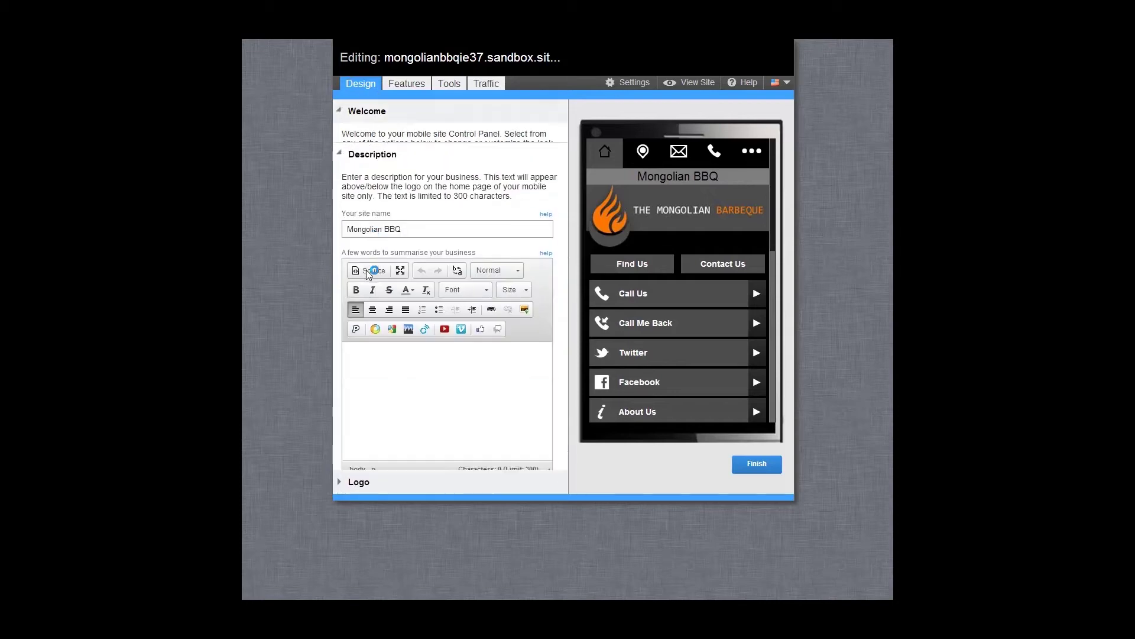
{"action": "left_click", "coordinate": [373, 340]}
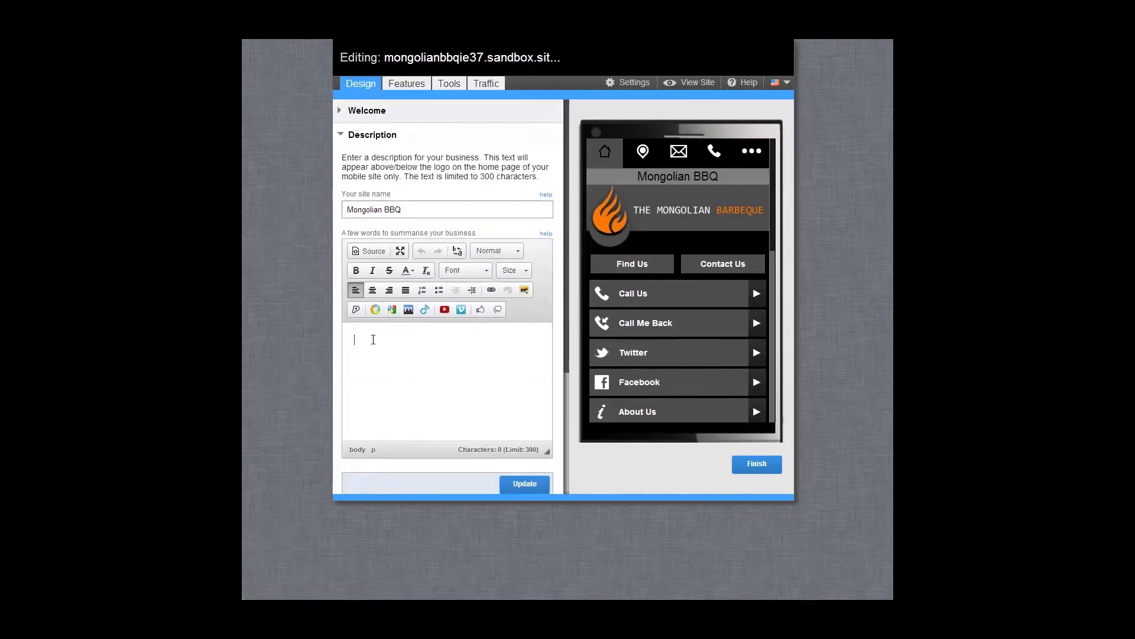
{"action": "scroll", "coordinate": [566, 337], "scroll_direction": "down", "scroll_amount": 3}
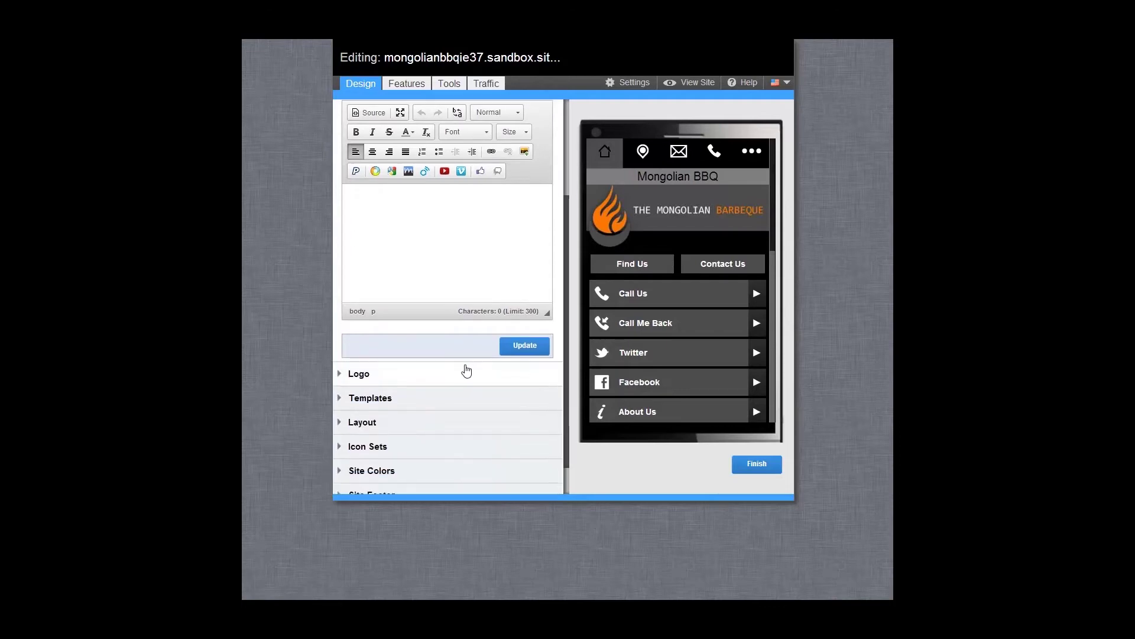
{"action": "left_click", "coordinate": [362, 375]}
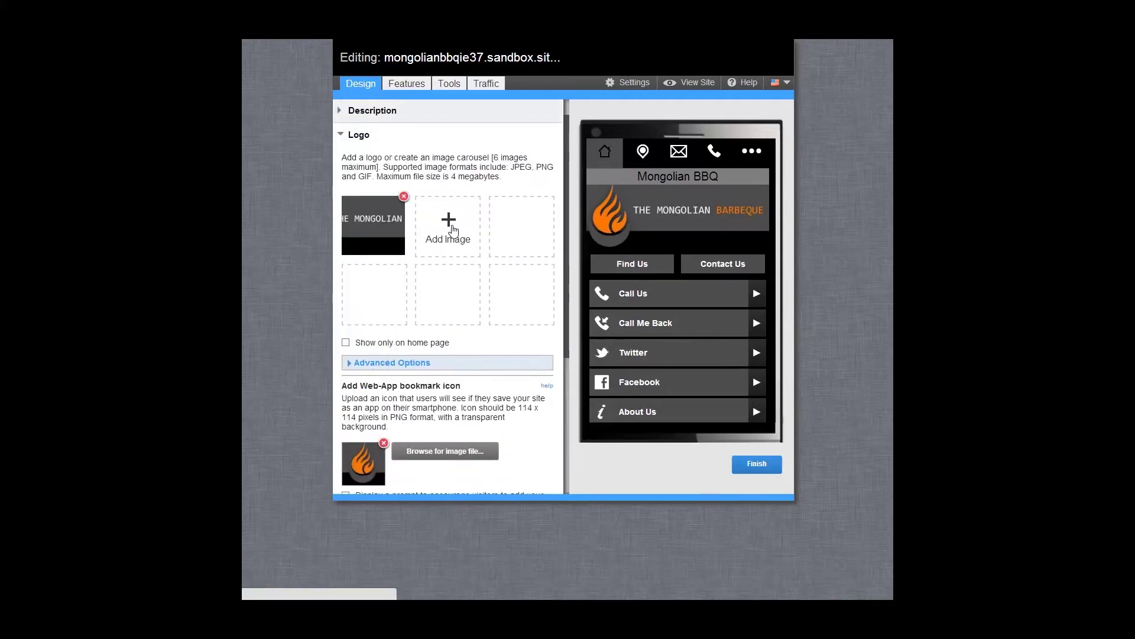
{"action": "left_click", "coordinate": [450, 225]}
{"action": "left_click", "coordinate": [483, 226]}
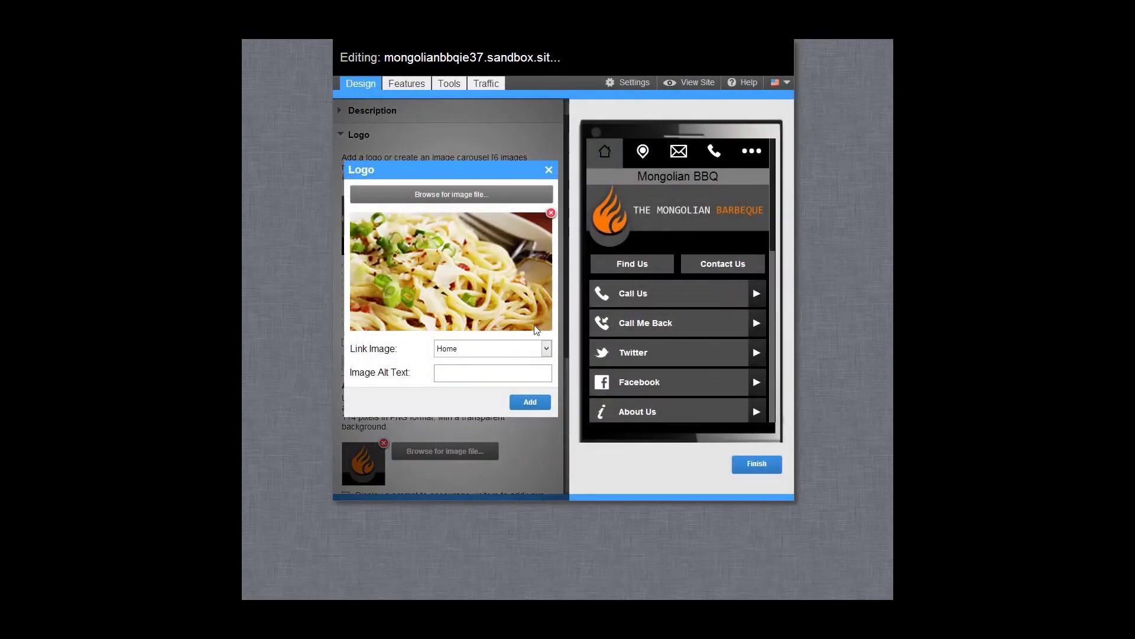
{"action": "left_click", "coordinate": [530, 402]}
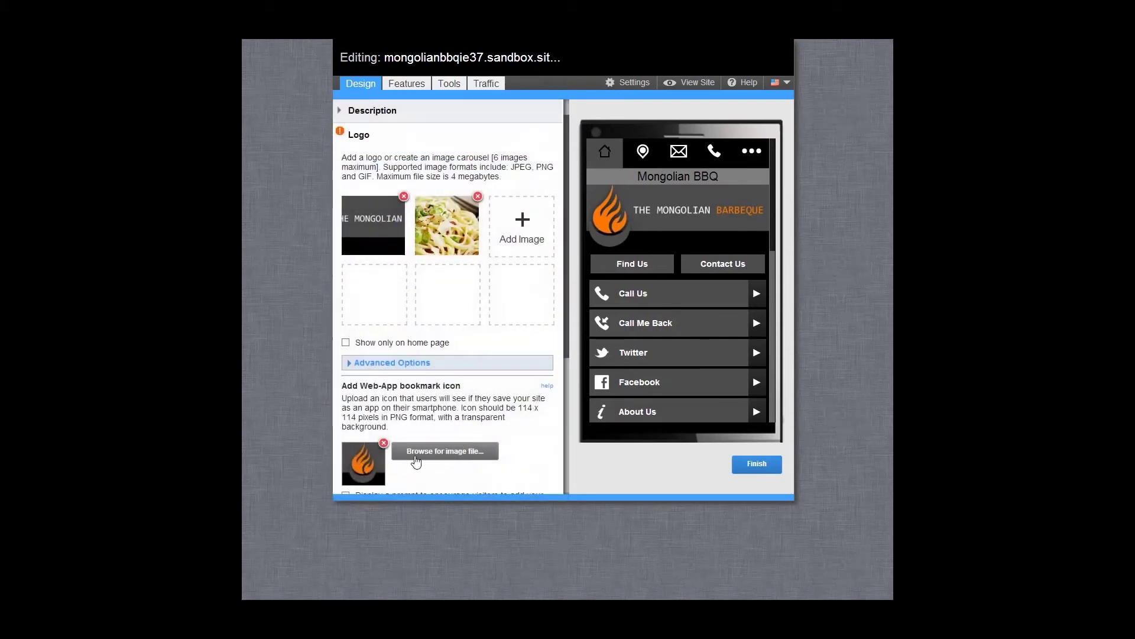
{"action": "left_click_drag", "start_coordinate": [570, 340], "coordinate": [569, 413]}
Advance the Navigation Menu layout twice to the blank layout without a navigation bar.
{"action": "left_click", "coordinate": [378, 455]}
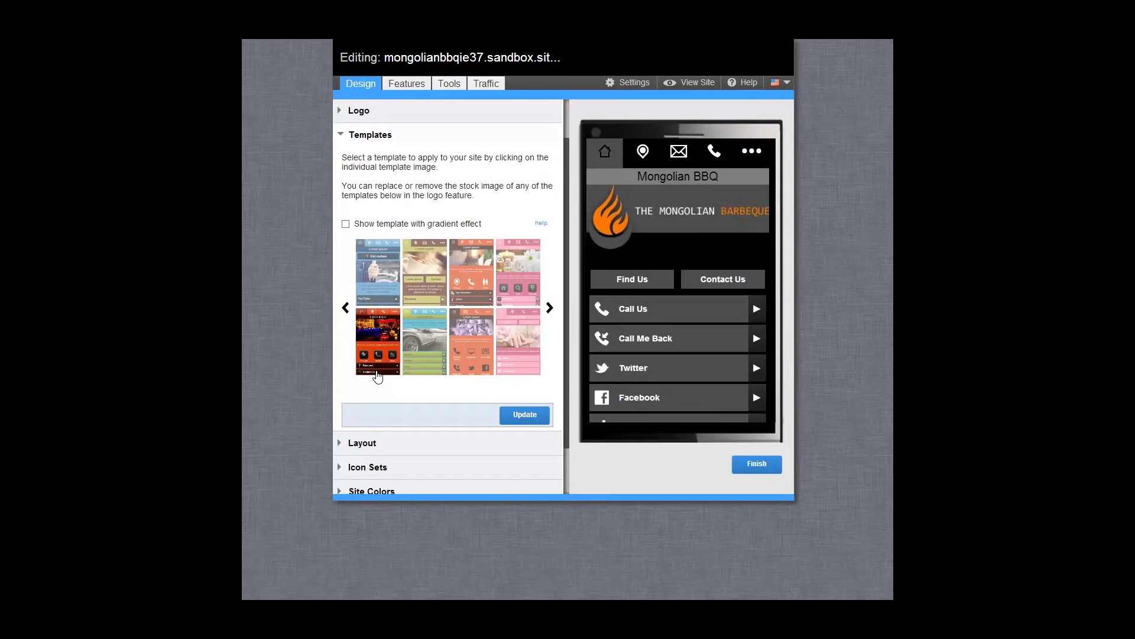
{"action": "left_click", "coordinate": [369, 447]}
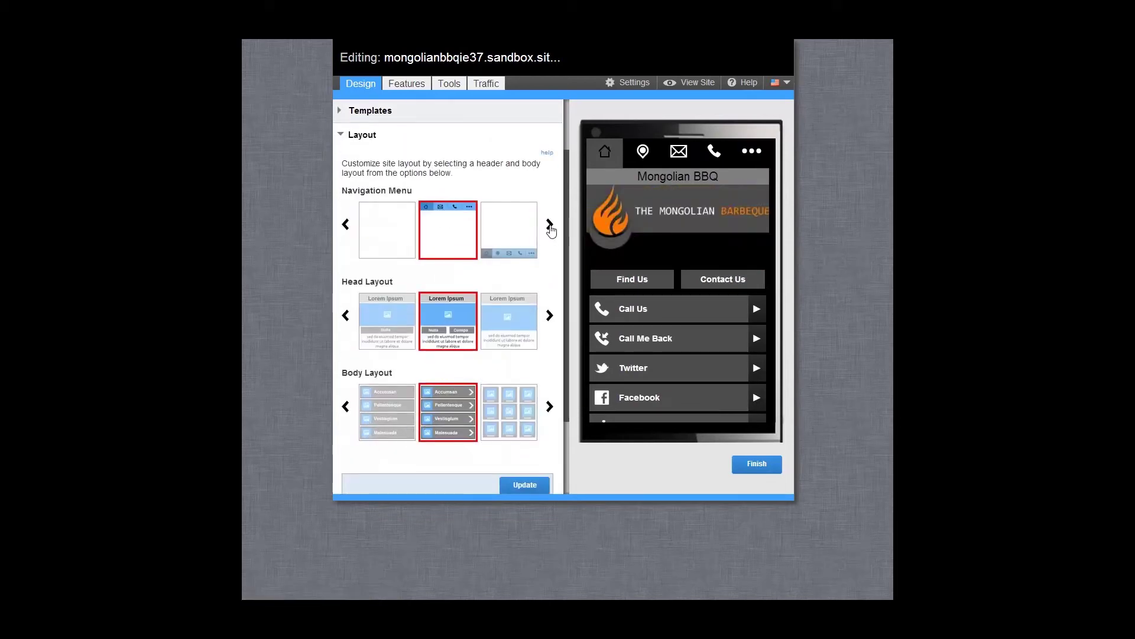
{"action": "left_click", "coordinate": [550, 226]}
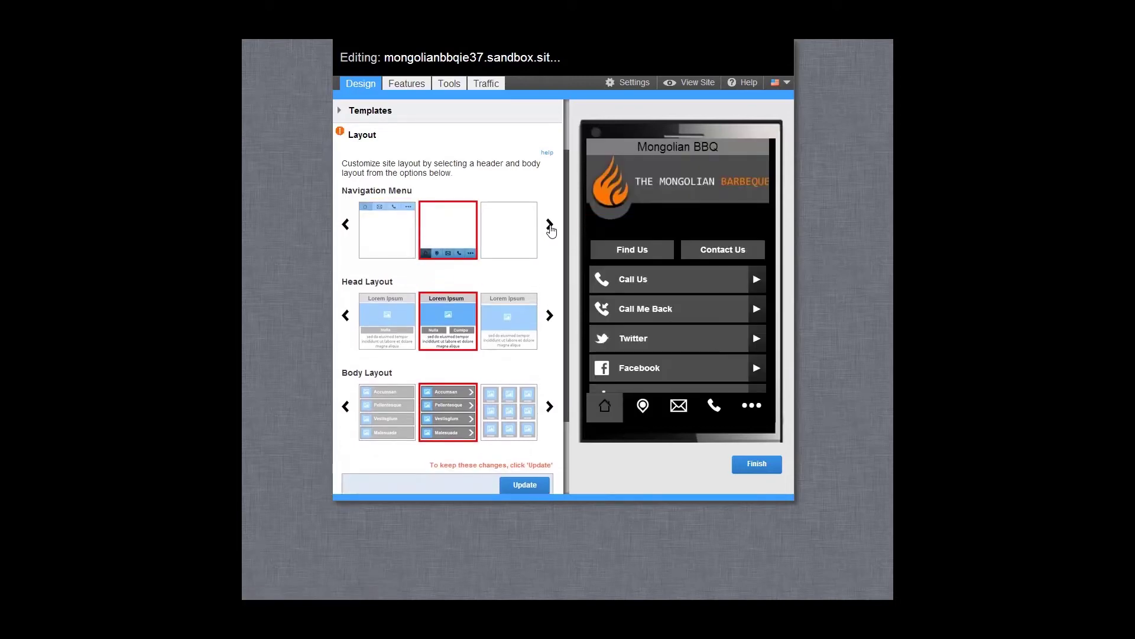
{"action": "left_click", "coordinate": [550, 228]}
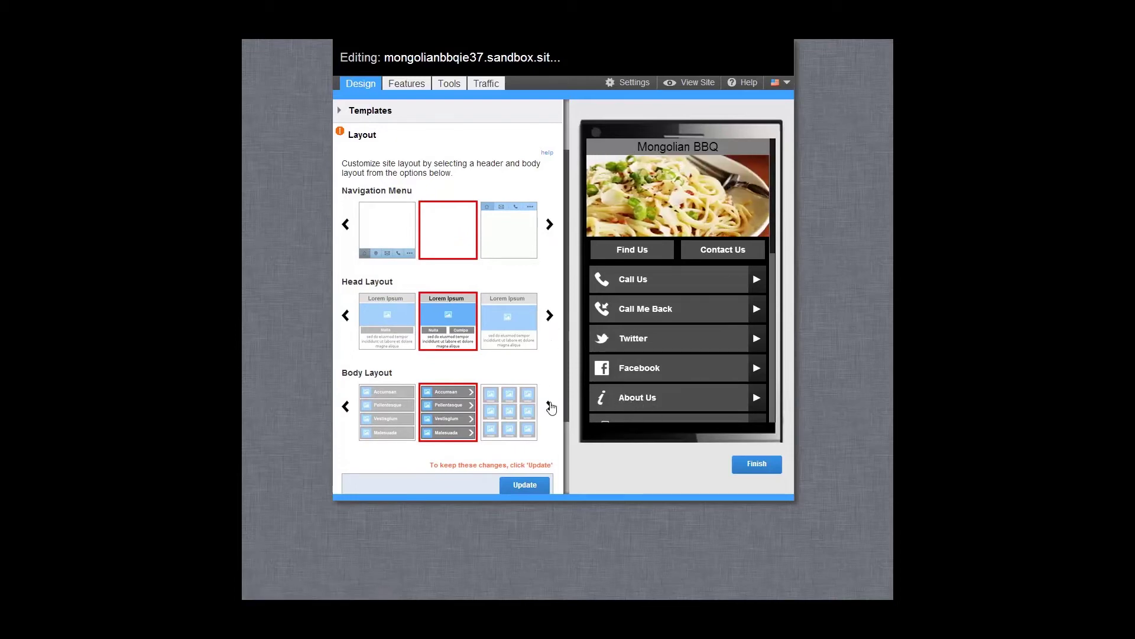
{"action": "left_click_drag", "start_coordinate": [569, 403], "coordinate": [566, 467]}
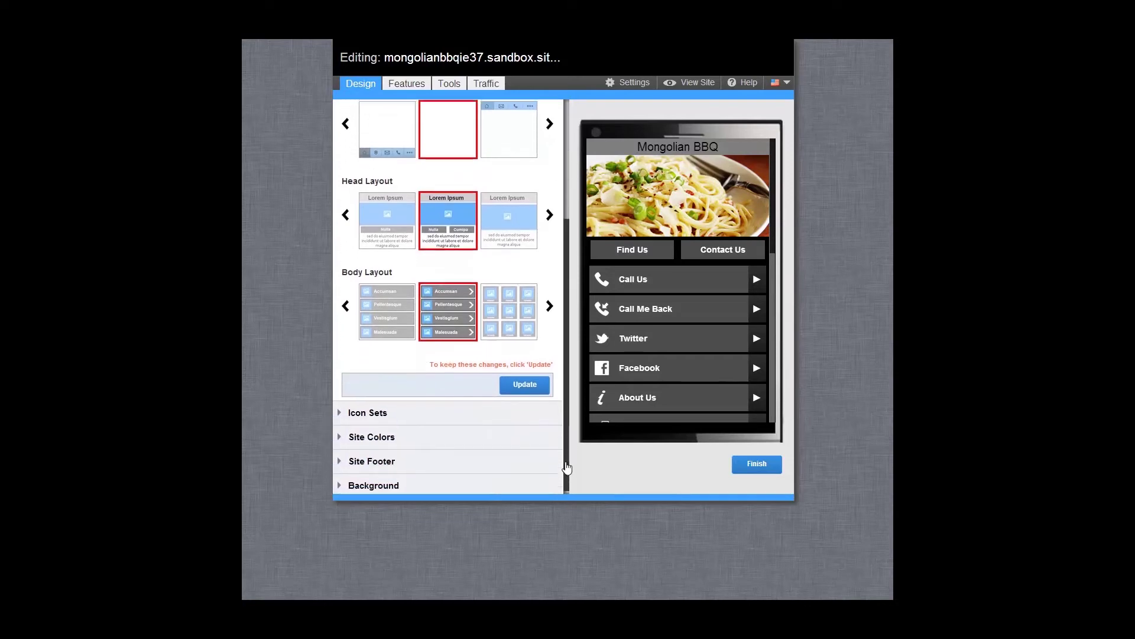
Switch Site Colors to custom colour values, then expand the Site Footer settings.
{"action": "left_click", "coordinate": [378, 412]}
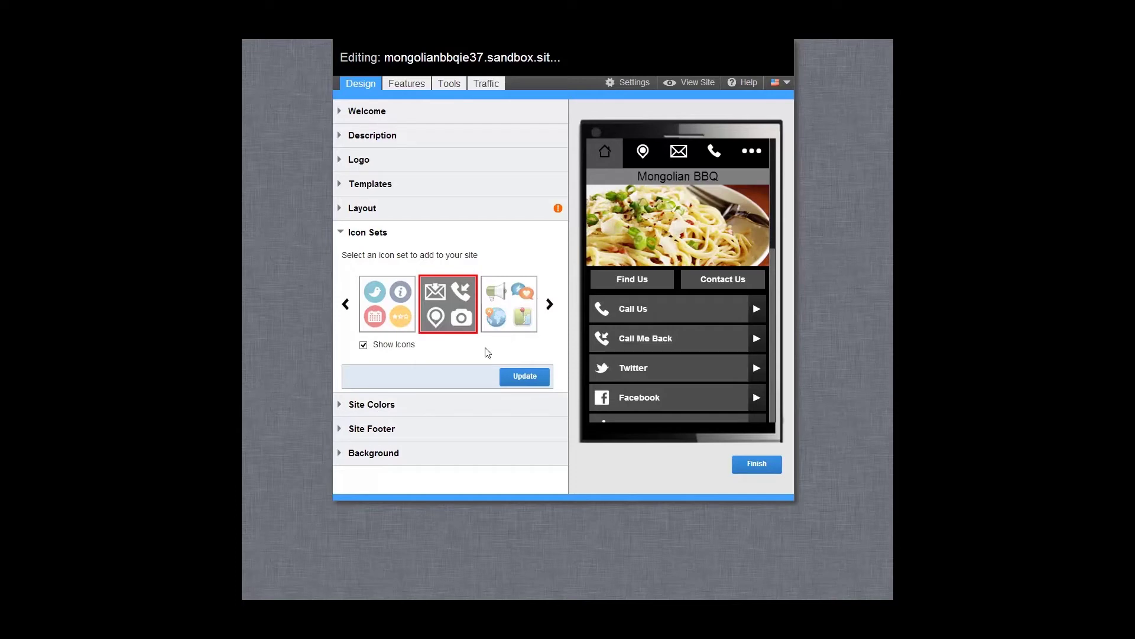
{"action": "left_click", "coordinate": [391, 405]}
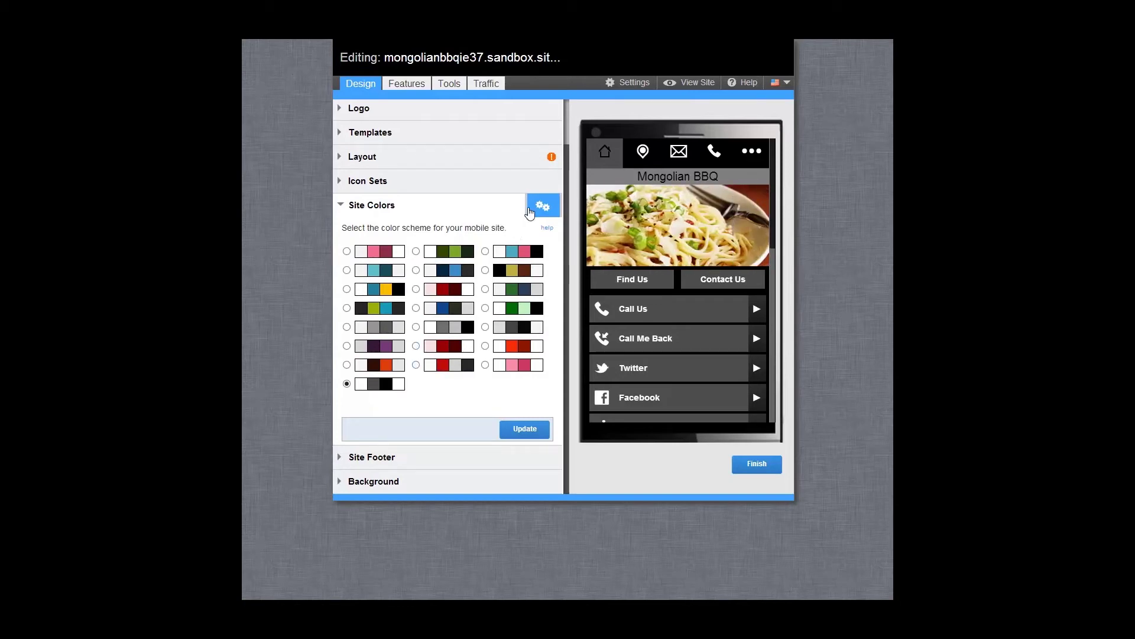
{"action": "left_click", "coordinate": [538, 205]}
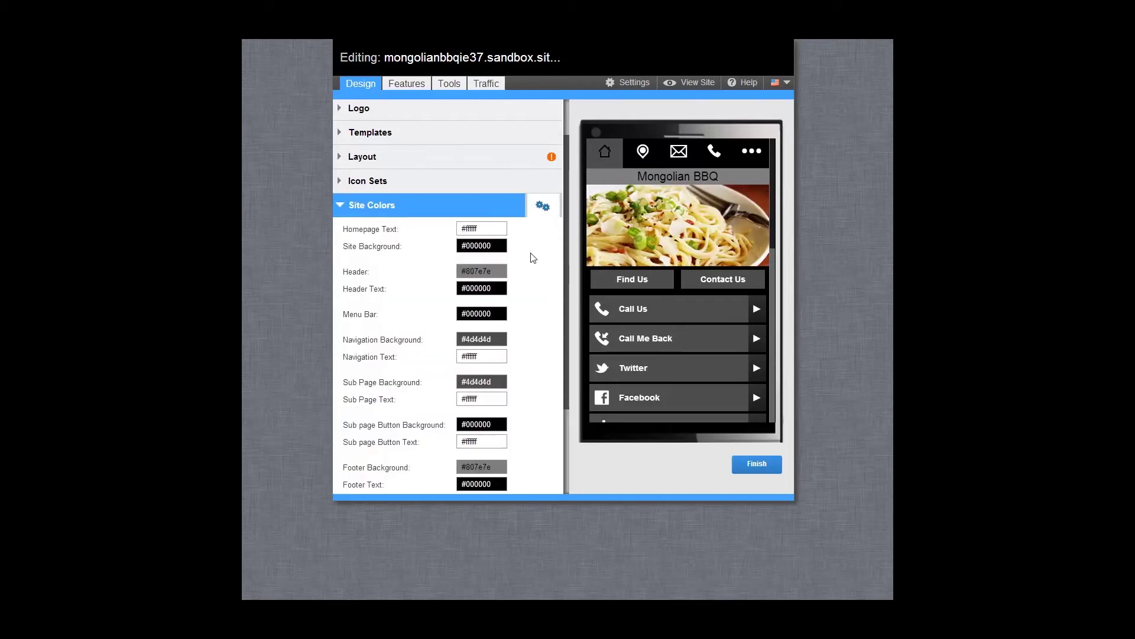
{"action": "scroll", "coordinate": [566, 283], "scroll_direction": "down", "scroll_amount": 1}
{"action": "scroll", "coordinate": [567, 283], "scroll_direction": "down", "scroll_amount": 5}
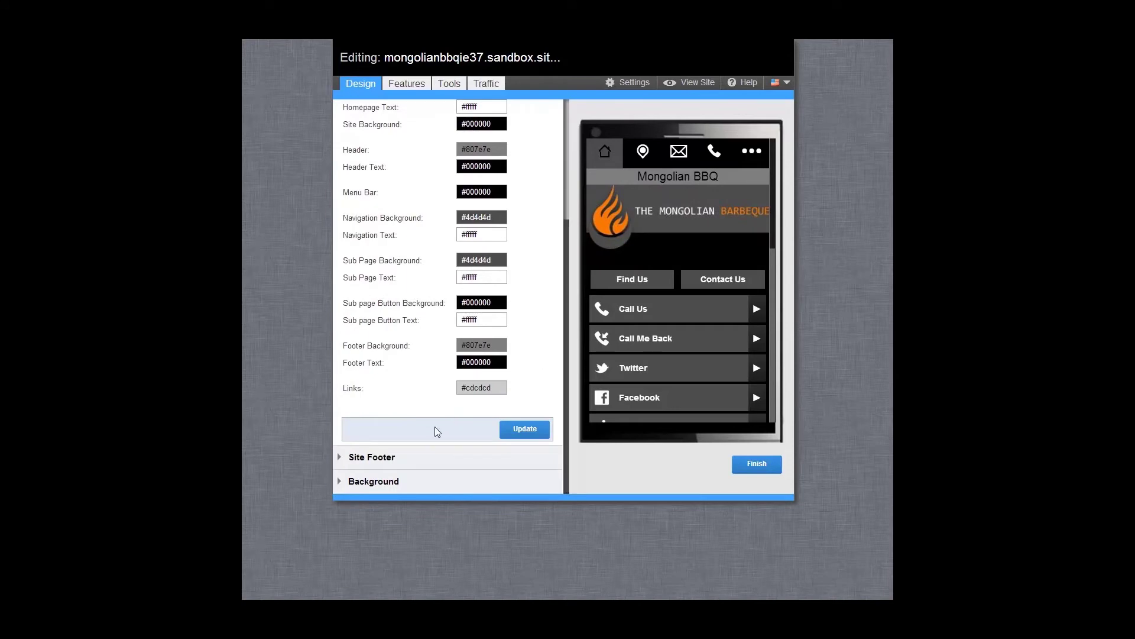
{"action": "left_click", "coordinate": [372, 457]}
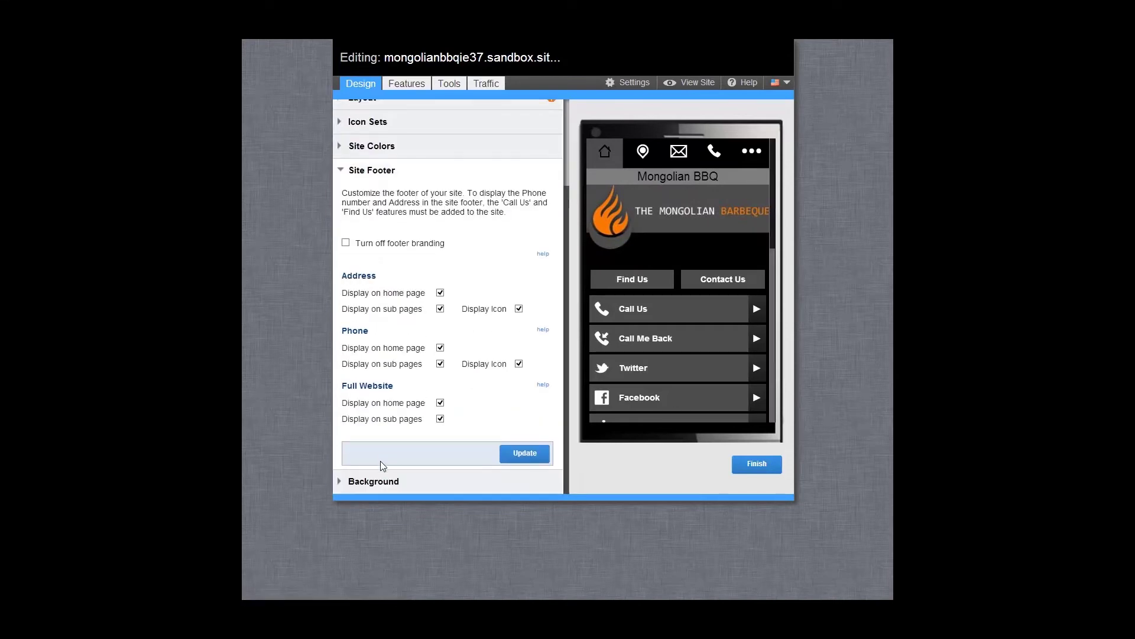
{"action": "left_click", "coordinate": [384, 481]}
Browse the Features list of added features like Call Us, Find Us and Menu.
{"action": "scroll", "coordinate": [384, 481], "scroll_direction": "down", "scroll_amount": 3}
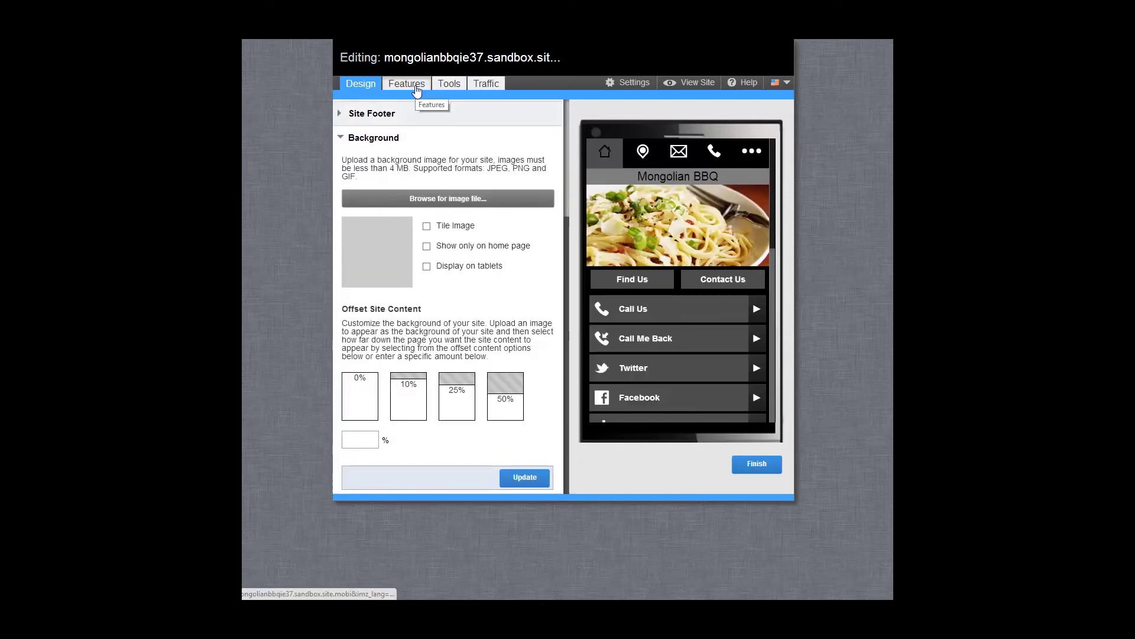
{"action": "left_click", "coordinate": [406, 84]}
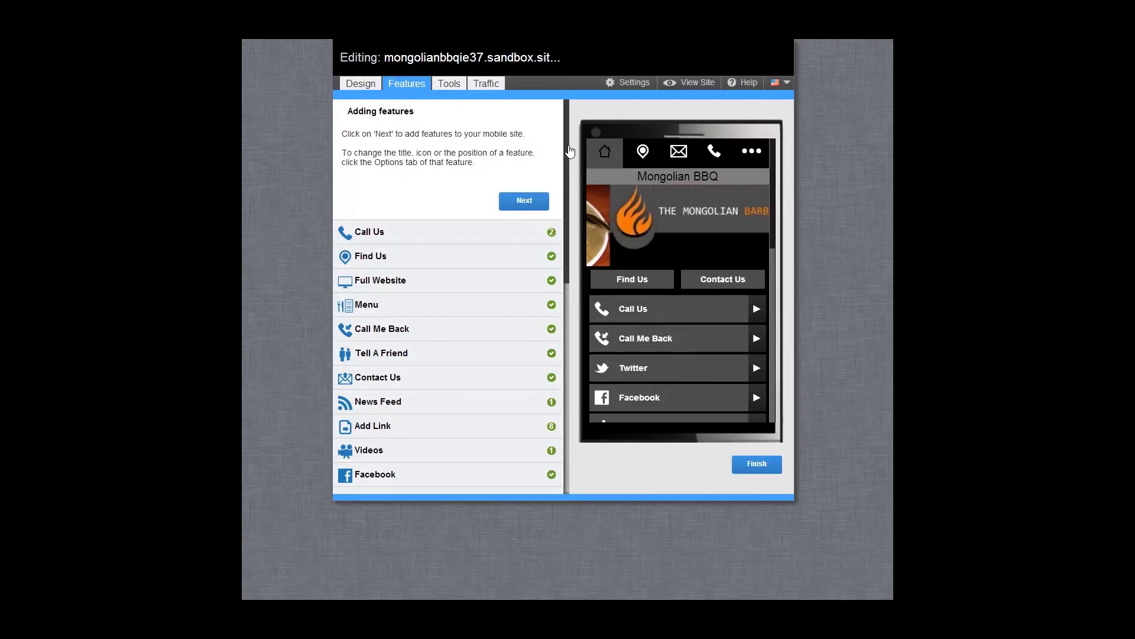
{"action": "scroll", "coordinate": [572, 183], "scroll_direction": "down", "scroll_amount": 1}
{"action": "scroll", "coordinate": [572, 183], "scroll_direction": "down", "scroll_amount": 7}
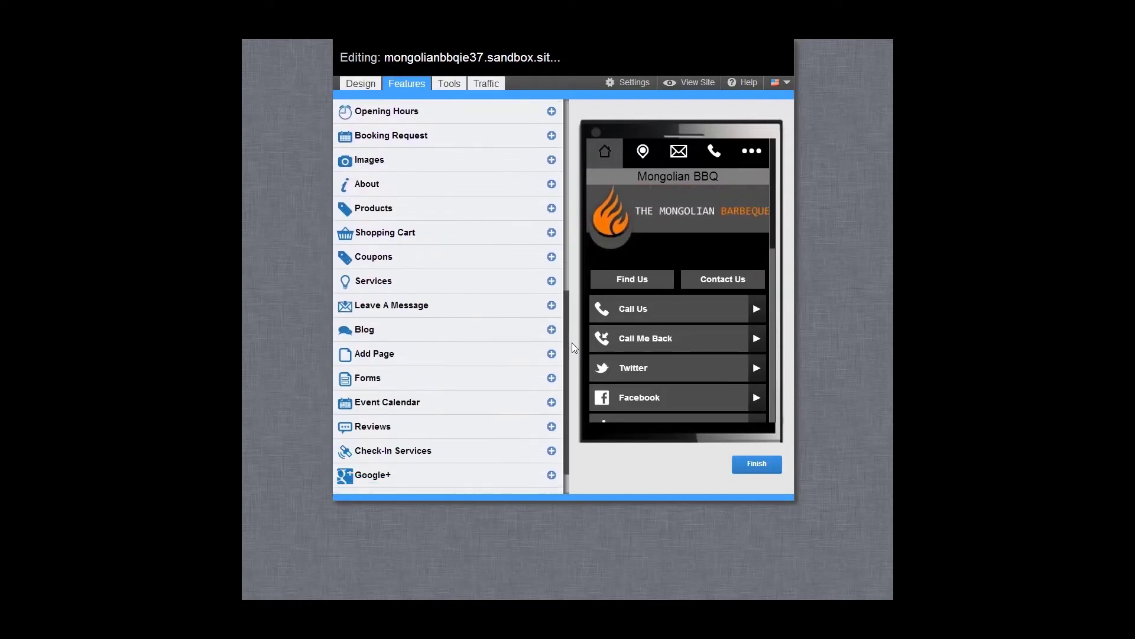
{"action": "scroll", "coordinate": [573, 366], "scroll_direction": "up", "scroll_amount": 8}
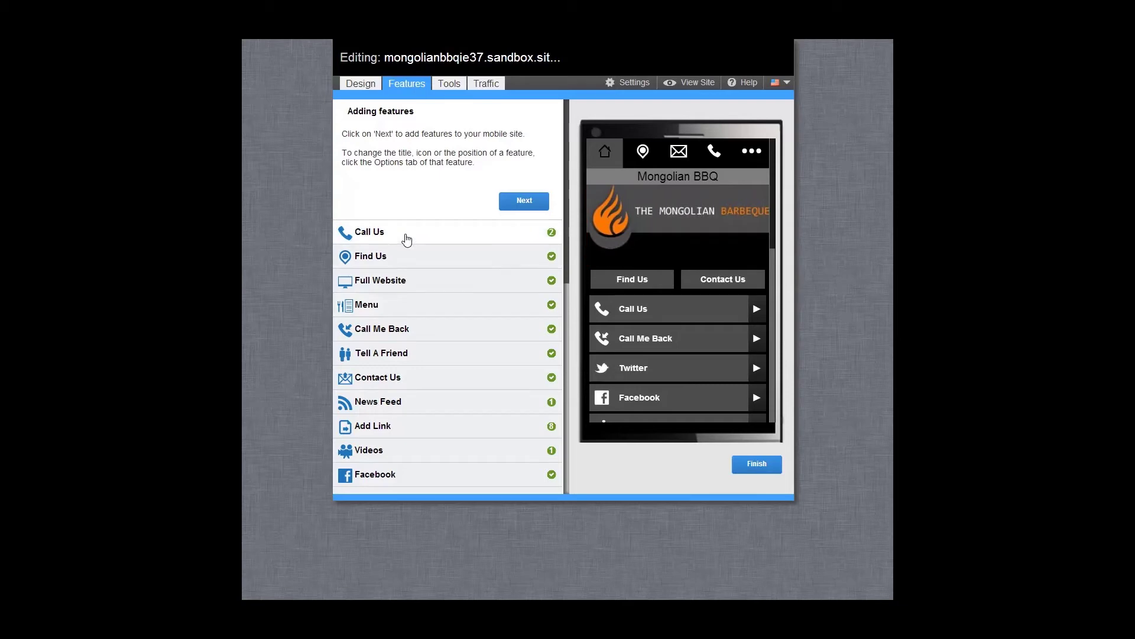
Open the Find Us feature's address settings with its map page in the preview.
{"action": "left_click", "coordinate": [406, 237]}
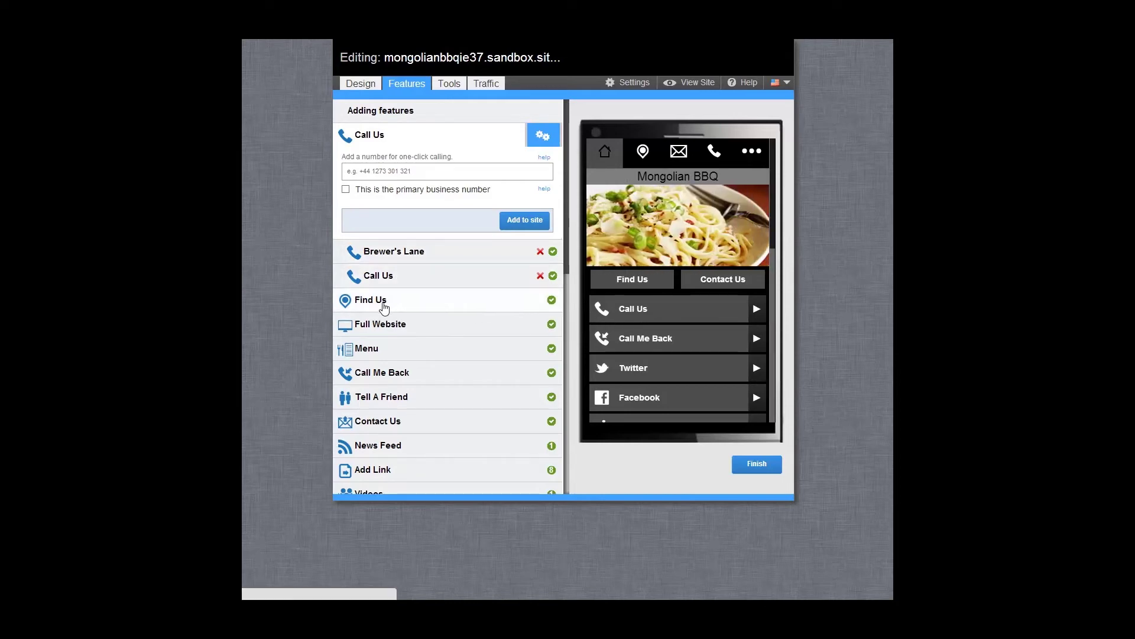
{"action": "left_click", "coordinate": [384, 306]}
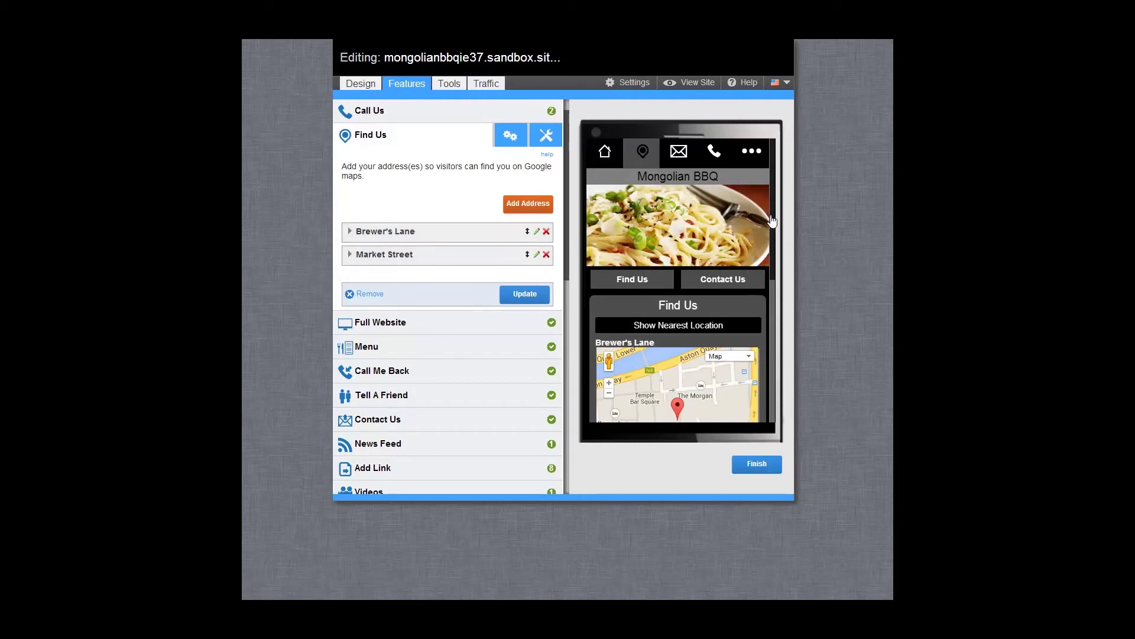
{"action": "scroll", "coordinate": [771, 225], "scroll_direction": "down", "scroll_amount": 1}
{"action": "scroll", "coordinate": [777, 292], "scroll_direction": "down", "scroll_amount": 3}
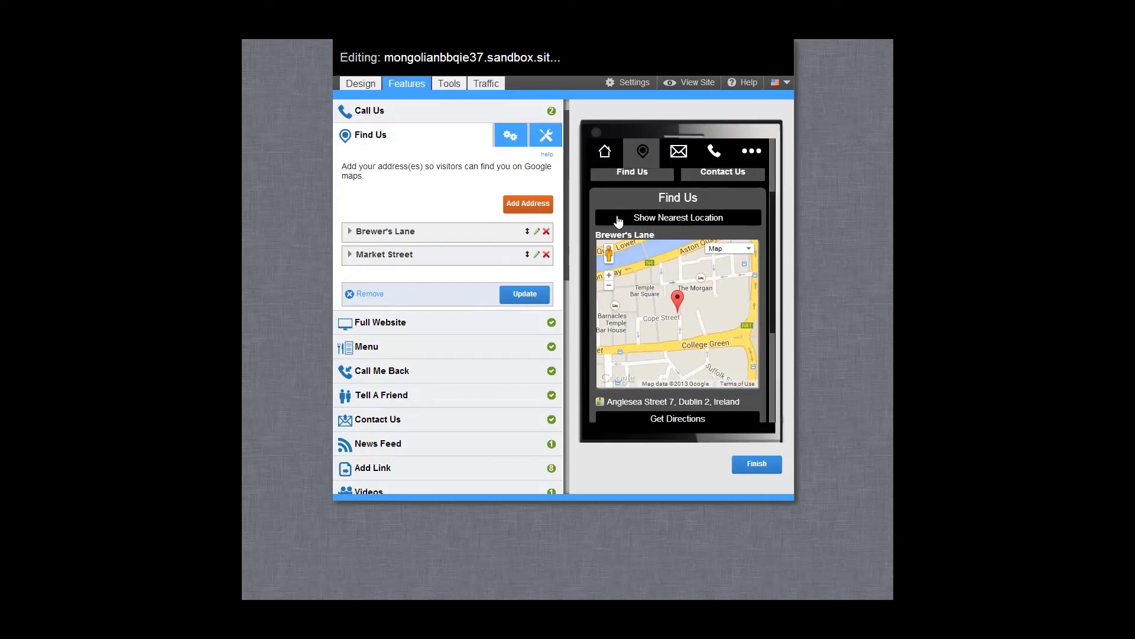
{"action": "left_click", "coordinate": [509, 135]}
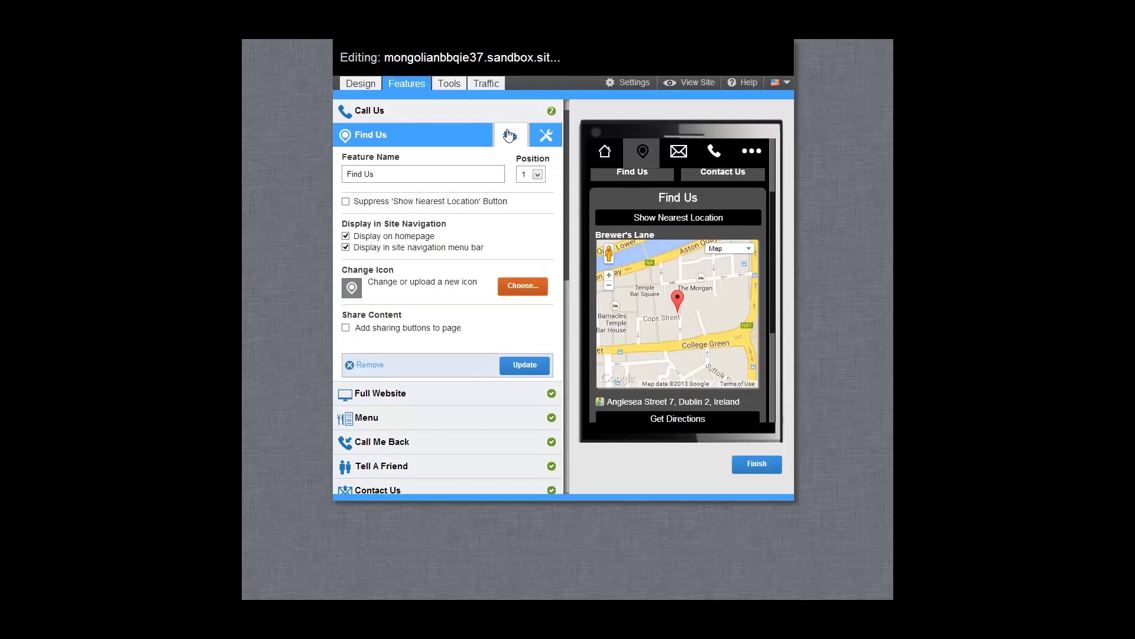
Check the Find Us name, keep it at position 1, and browse alternative icons.
{"action": "left_click", "coordinate": [427, 170]}
{"action": "left_click", "coordinate": [538, 175]}
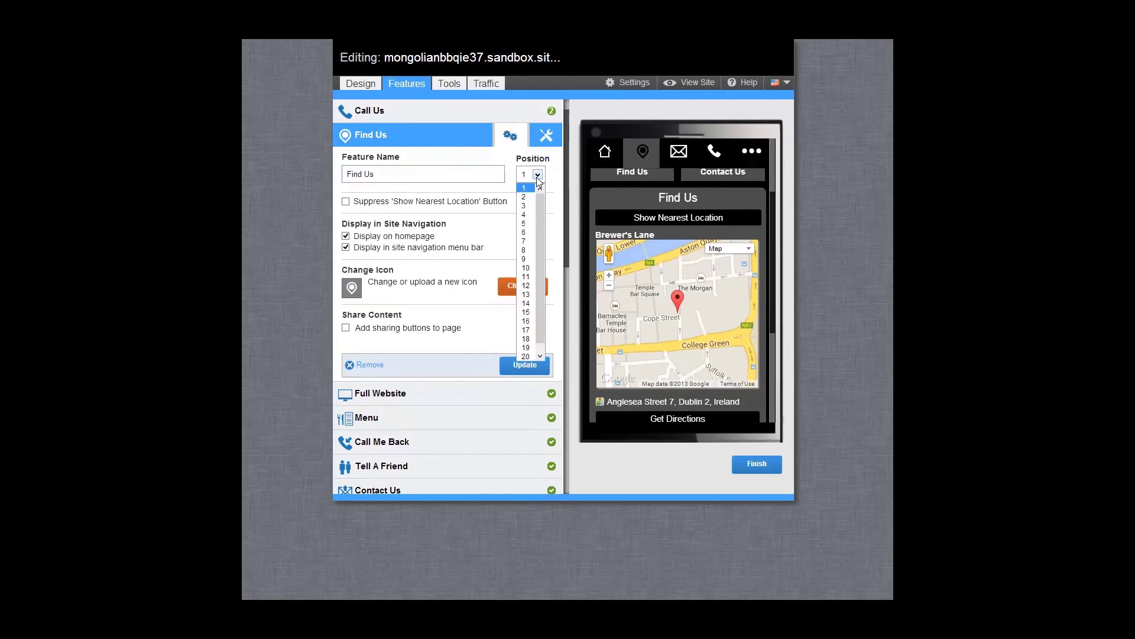
{"action": "left_click", "coordinate": [537, 177]}
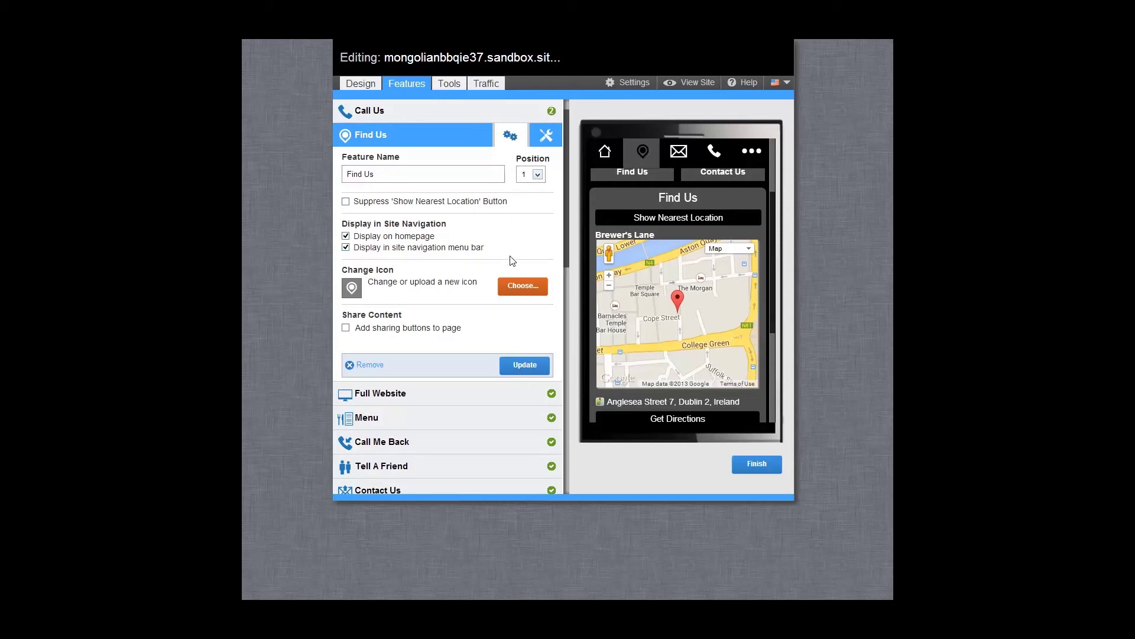
{"action": "left_click", "coordinate": [522, 286]}
{"action": "left_click", "coordinate": [545, 135]}
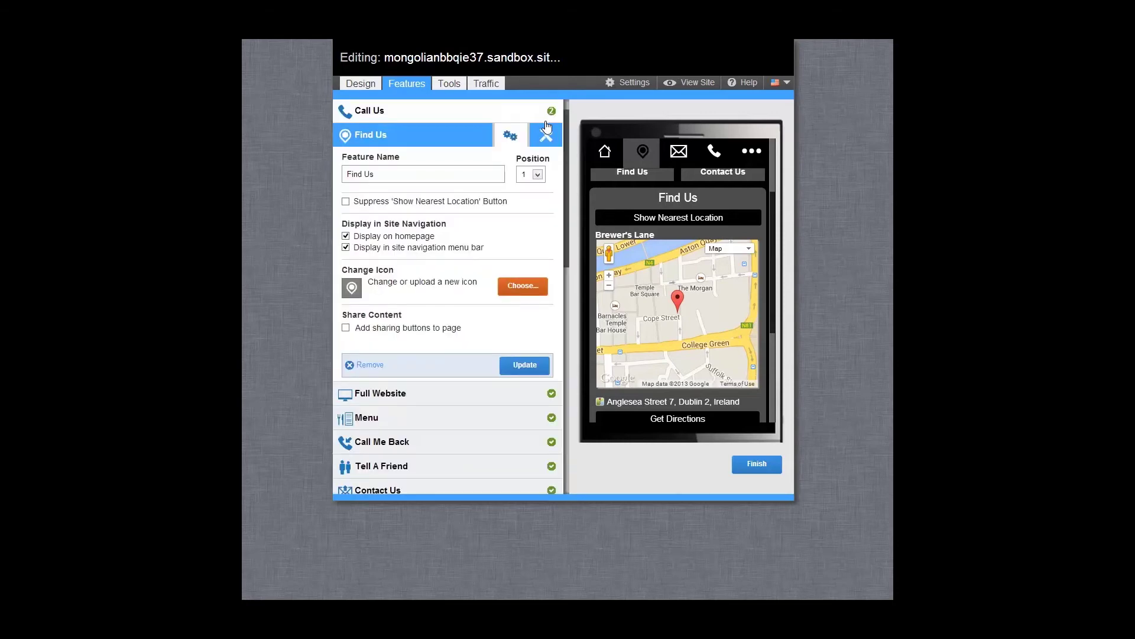
Open Find Us advanced settings for keywords and the desktop page address.
{"action": "left_click", "coordinate": [546, 136]}
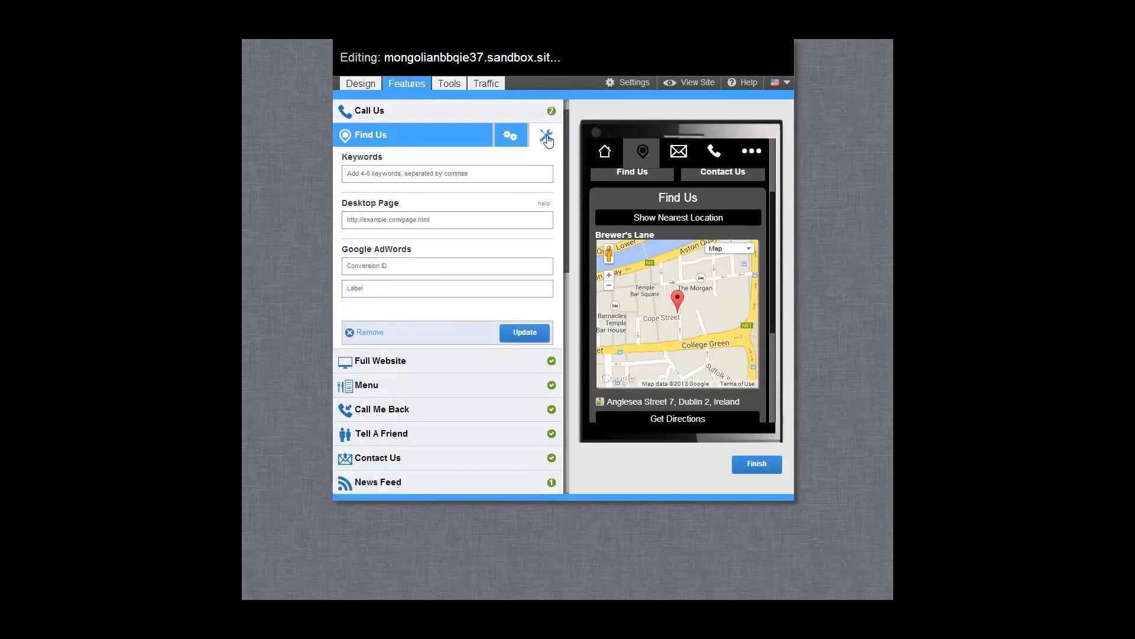
{"action": "left_click", "coordinate": [484, 175]}
{"action": "left_click", "coordinate": [456, 269]}
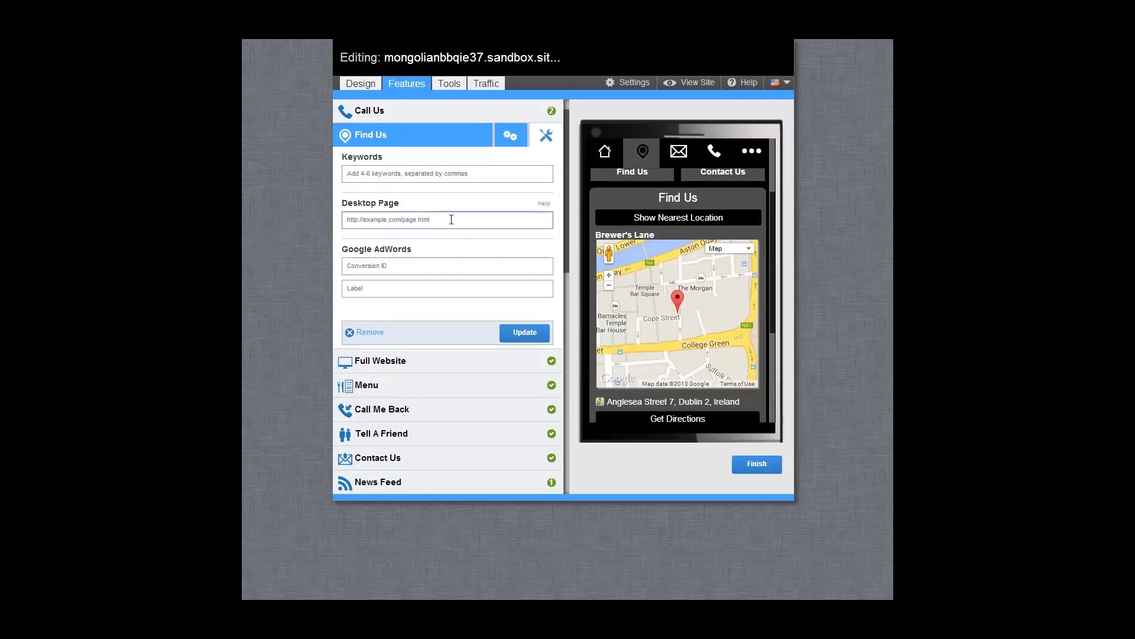
{"action": "left_click_drag", "start_coordinate": [567, 188], "coordinate": [569, 302]}
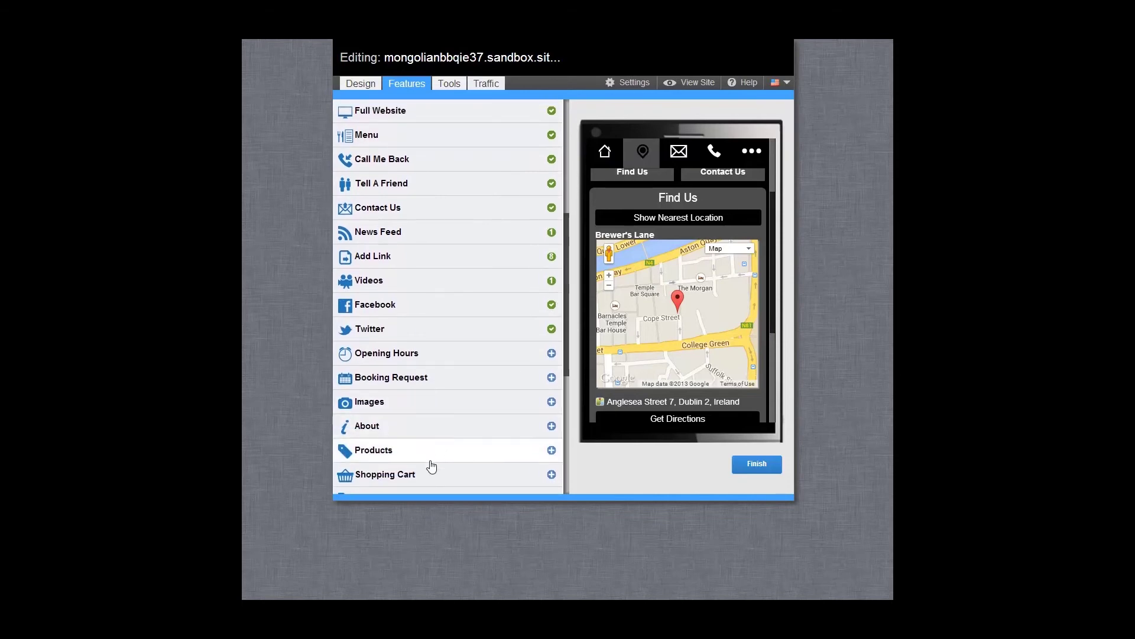
Open the Shopping Cart feature and its products overview text editor.
{"action": "left_click", "coordinate": [412, 475]}
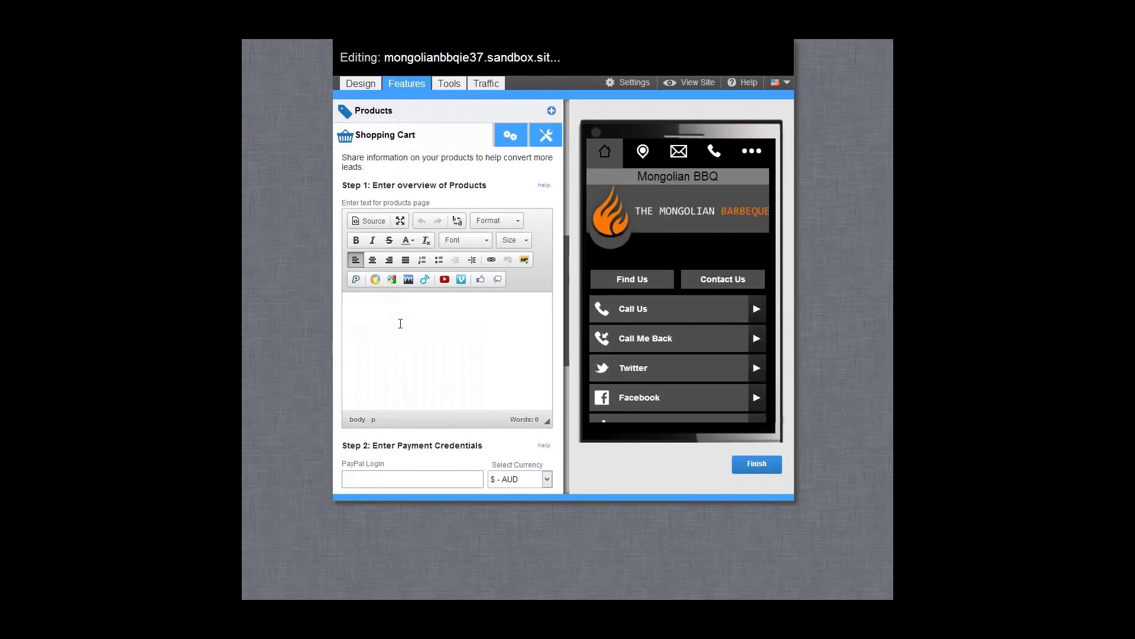
{"action": "left_click", "coordinate": [369, 305]}
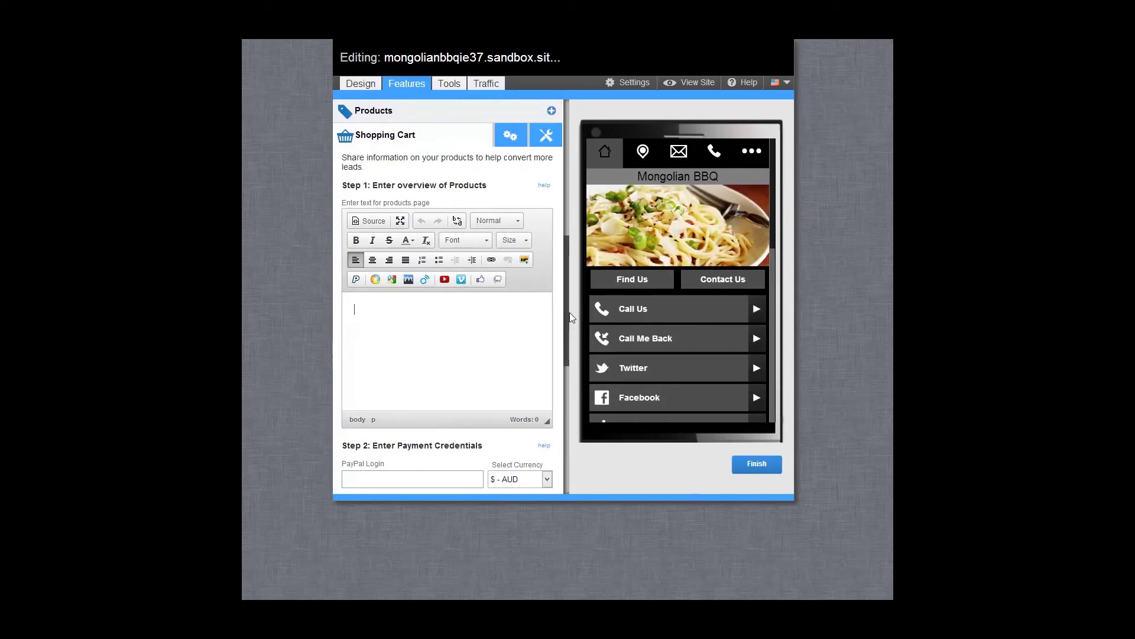
{"action": "left_click_drag", "start_coordinate": [571, 317], "coordinate": [569, 206]}
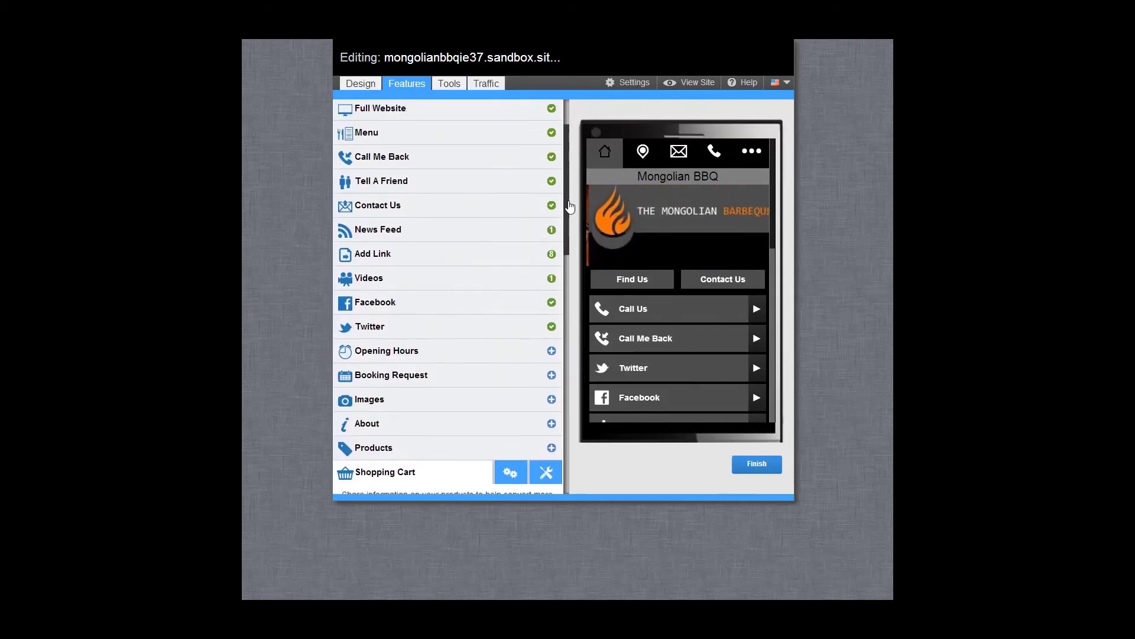
Set the Menu feature to 'Find your Menu online' and focus the Locu venue ID field.
{"action": "left_click", "coordinate": [371, 133]}
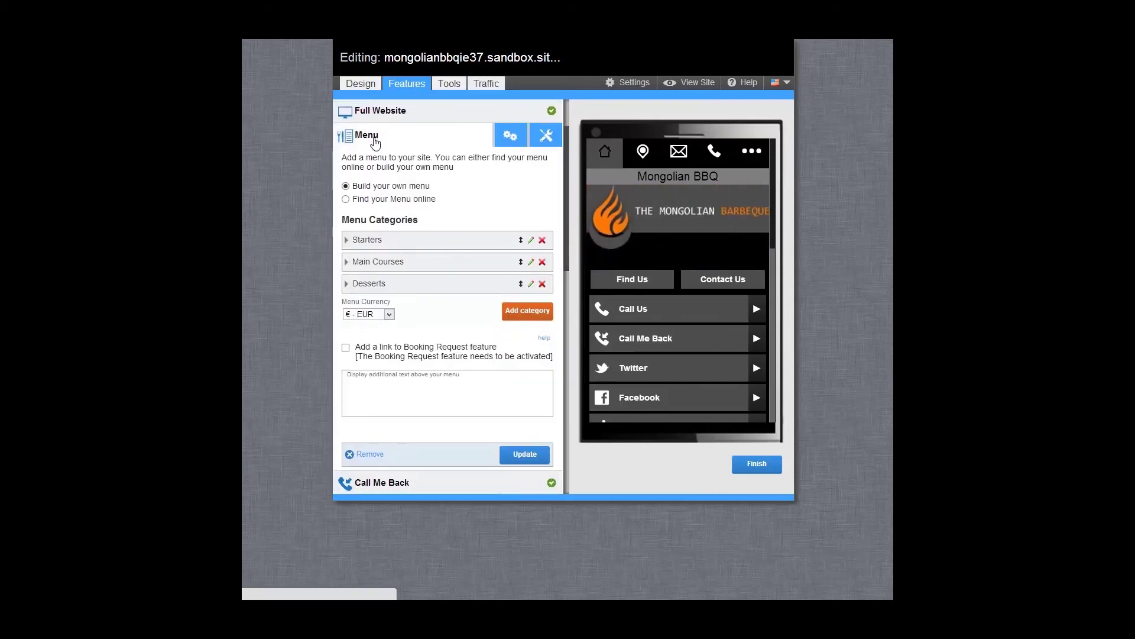
{"action": "scroll", "coordinate": [670, 322], "scroll_direction": "down", "scroll_amount": 1}
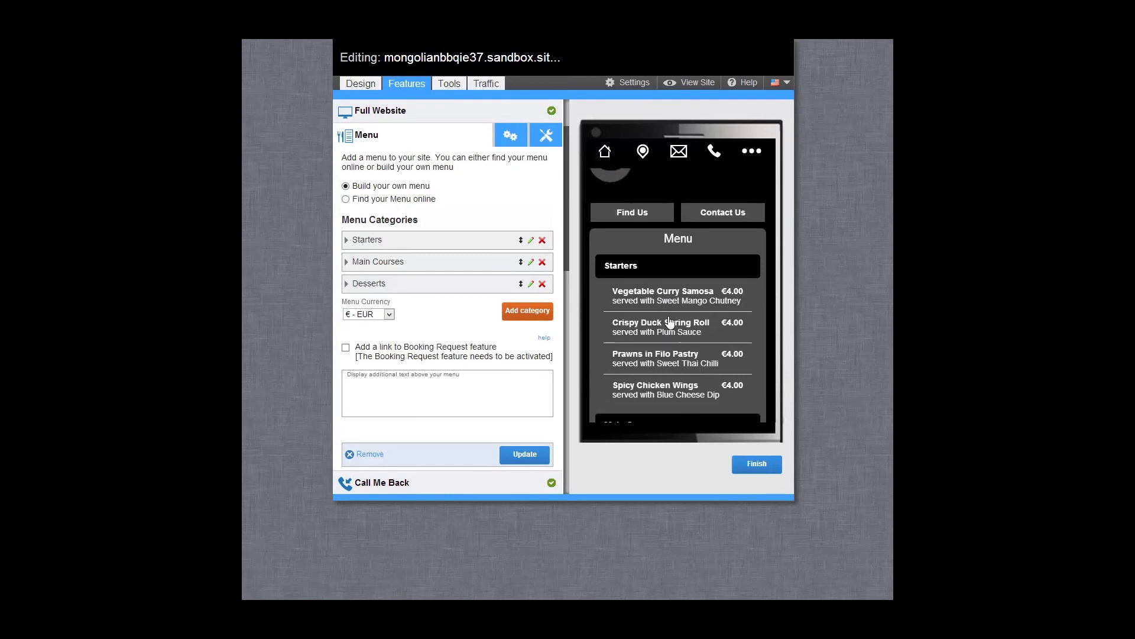
{"action": "scroll", "coordinate": [670, 322], "scroll_direction": "down", "scroll_amount": 1}
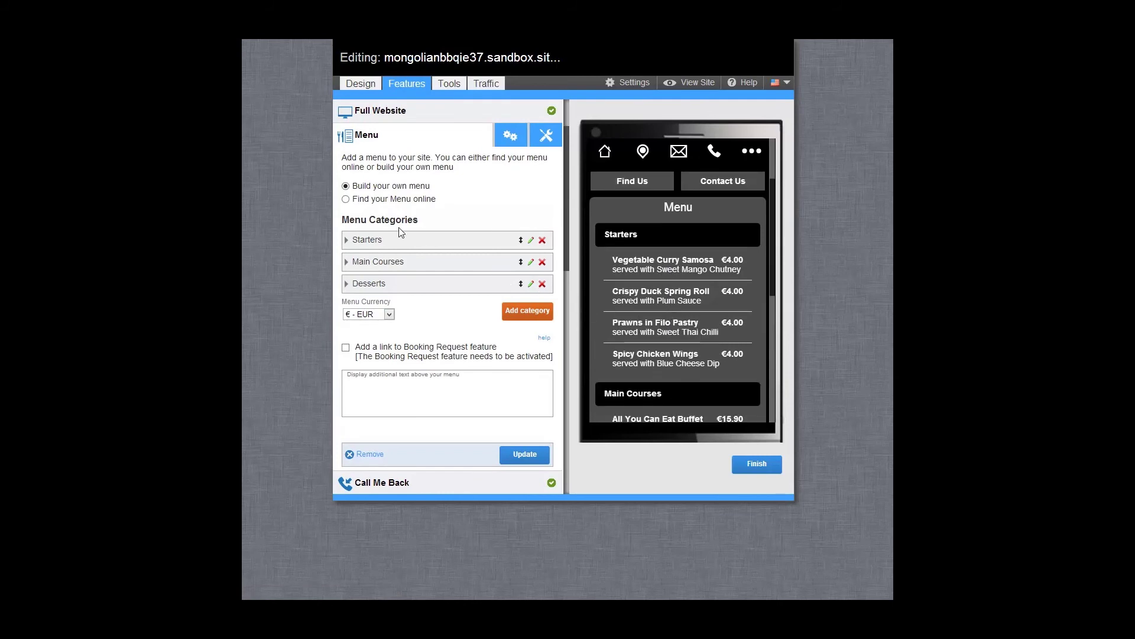
{"action": "left_click", "coordinate": [346, 199]}
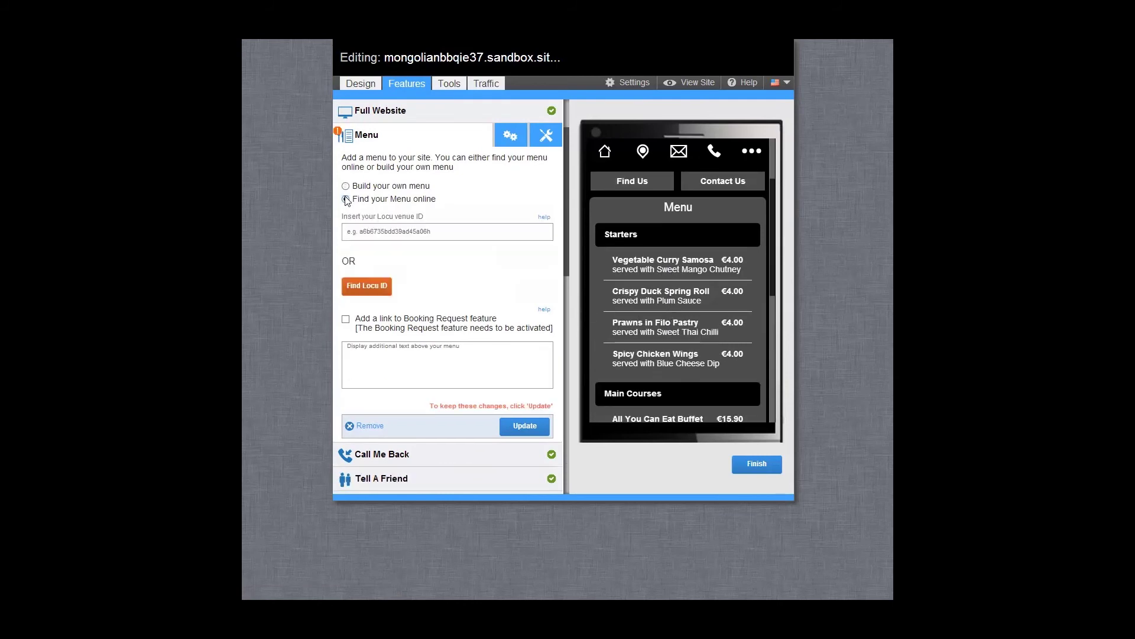
{"action": "left_click", "coordinate": [364, 230]}
{"action": "left_click_drag", "start_coordinate": [568, 267], "coordinate": [568, 338]}
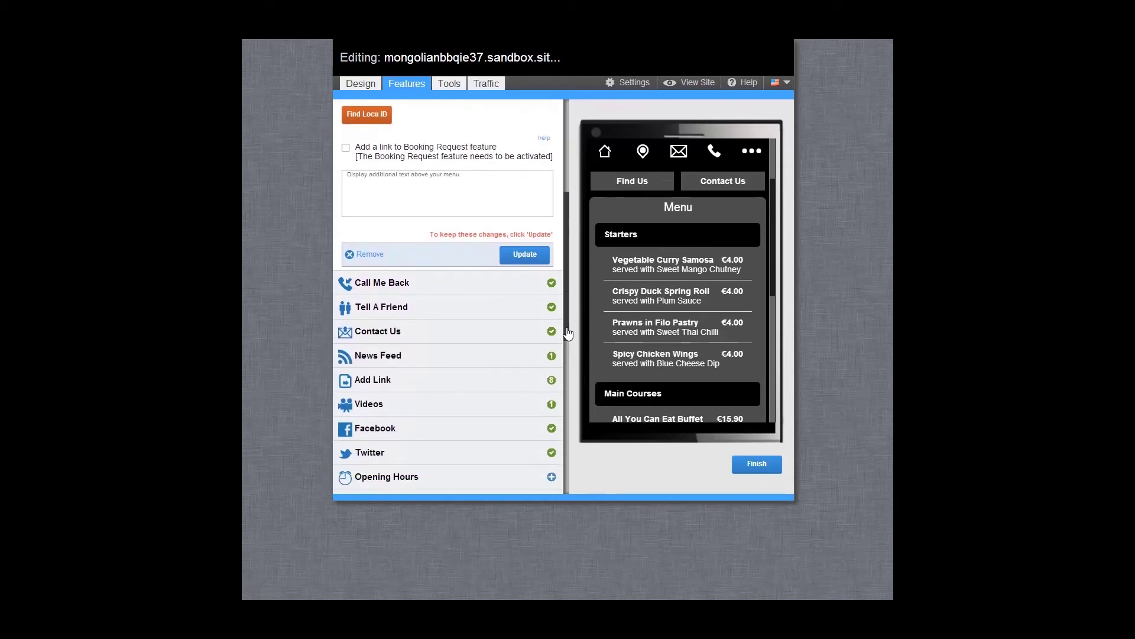
Expand the Videos feature to check the Mongolian BBQ YouTube video settings.
{"action": "left_click", "coordinate": [372, 401]}
{"action": "scroll", "coordinate": [619, 342], "scroll_direction": "down", "scroll_amount": 3}
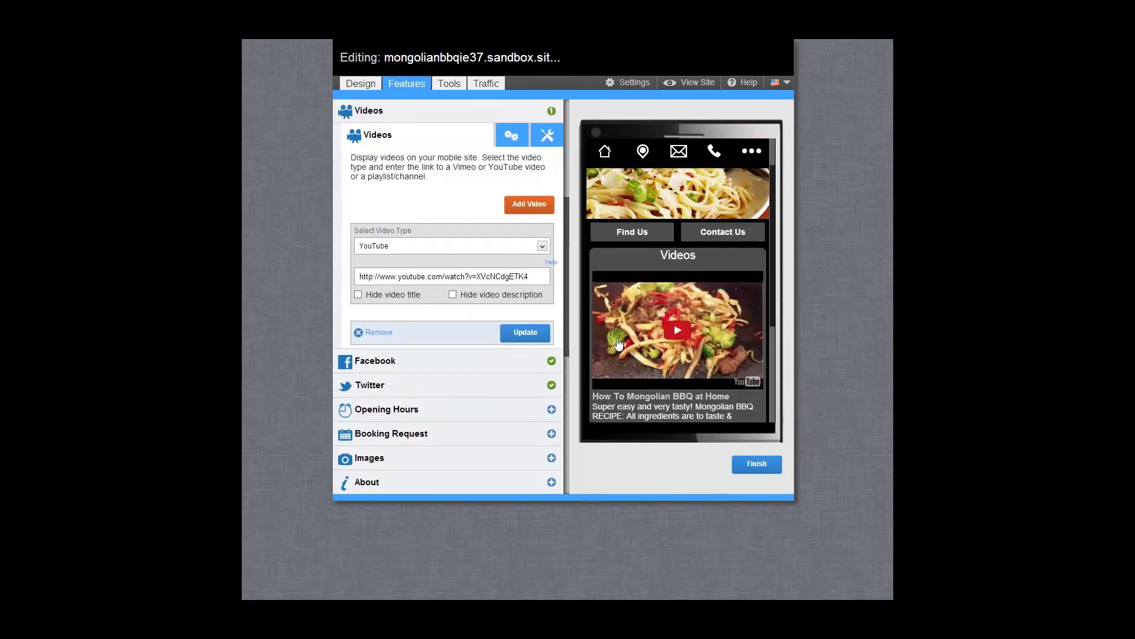
{"action": "scroll", "coordinate": [618, 343], "scroll_direction": "down", "scroll_amount": 2}
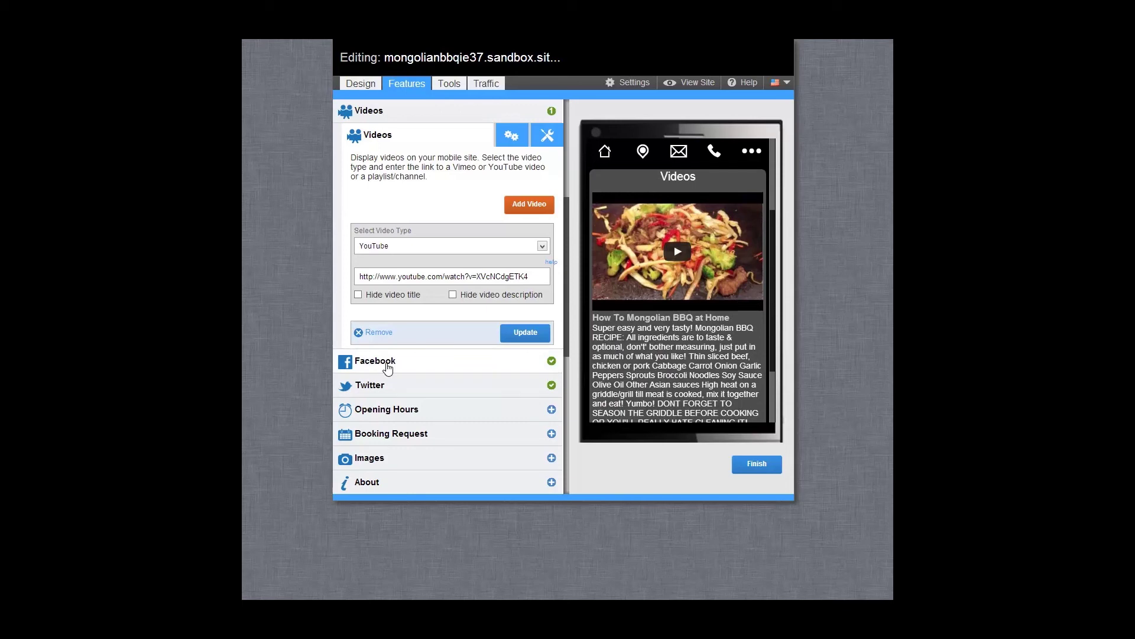
Open the Twitter feature so the preview shows the restaurant's recent tweets.
{"action": "left_click", "coordinate": [389, 385]}
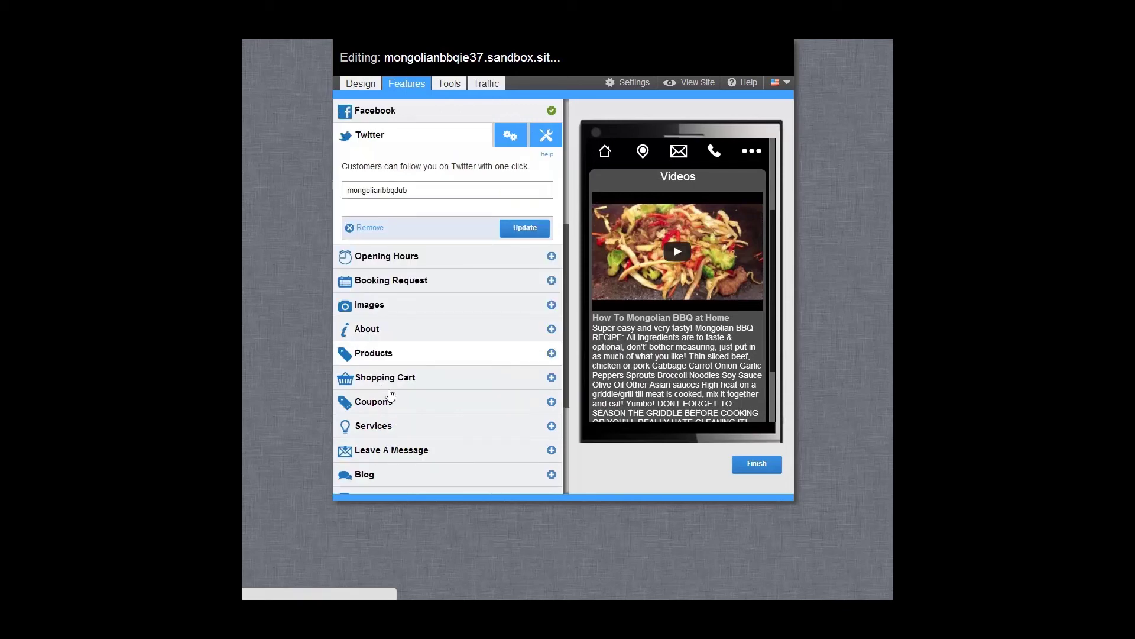
{"action": "left_click", "coordinate": [416, 191]}
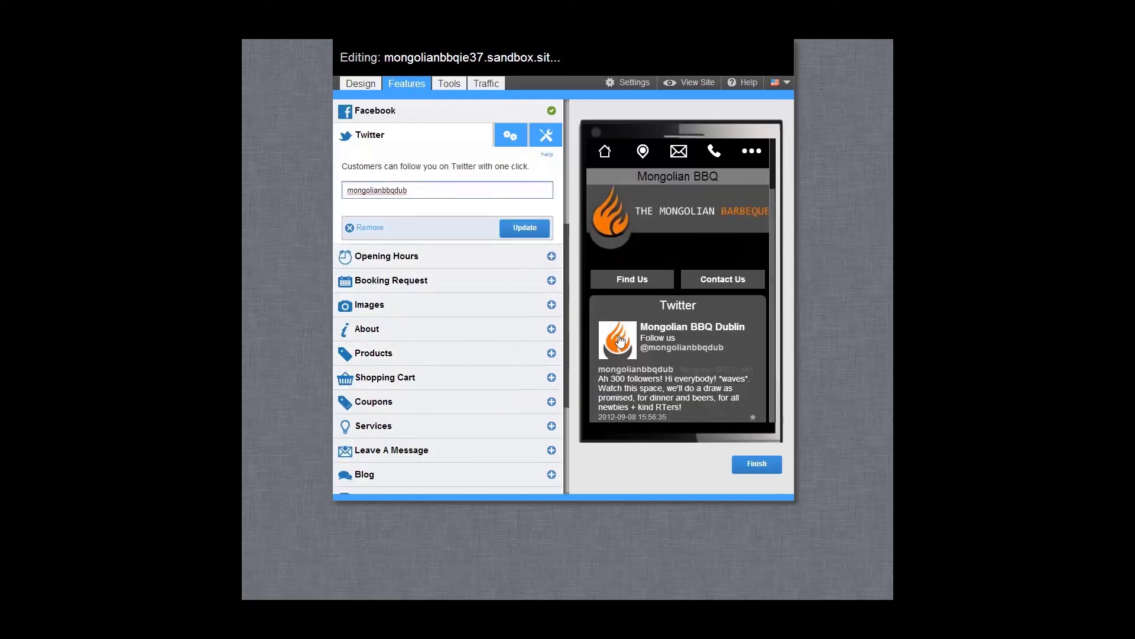
{"action": "scroll", "coordinate": [671, 330], "scroll_direction": "down", "scroll_amount": 3}
{"action": "scroll", "coordinate": [672, 330], "scroll_direction": "down", "scroll_amount": 2}
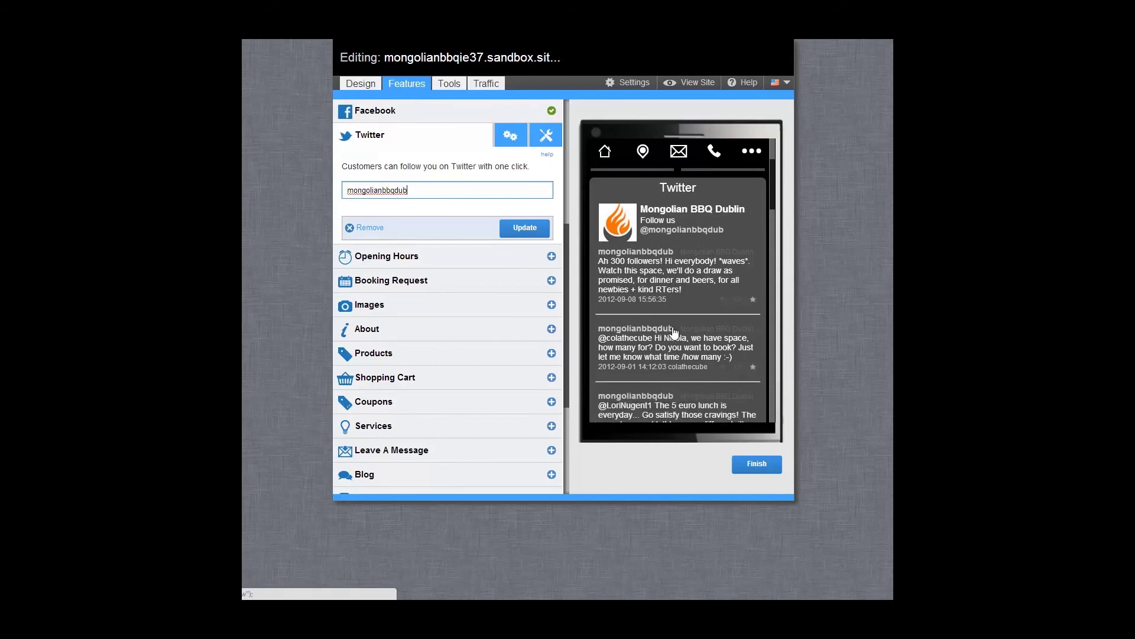
In Tools, expand Site SEO, QR Code, Ads, then 3rd Party Analytics showing StatCounter.
{"action": "left_click", "coordinate": [453, 84]}
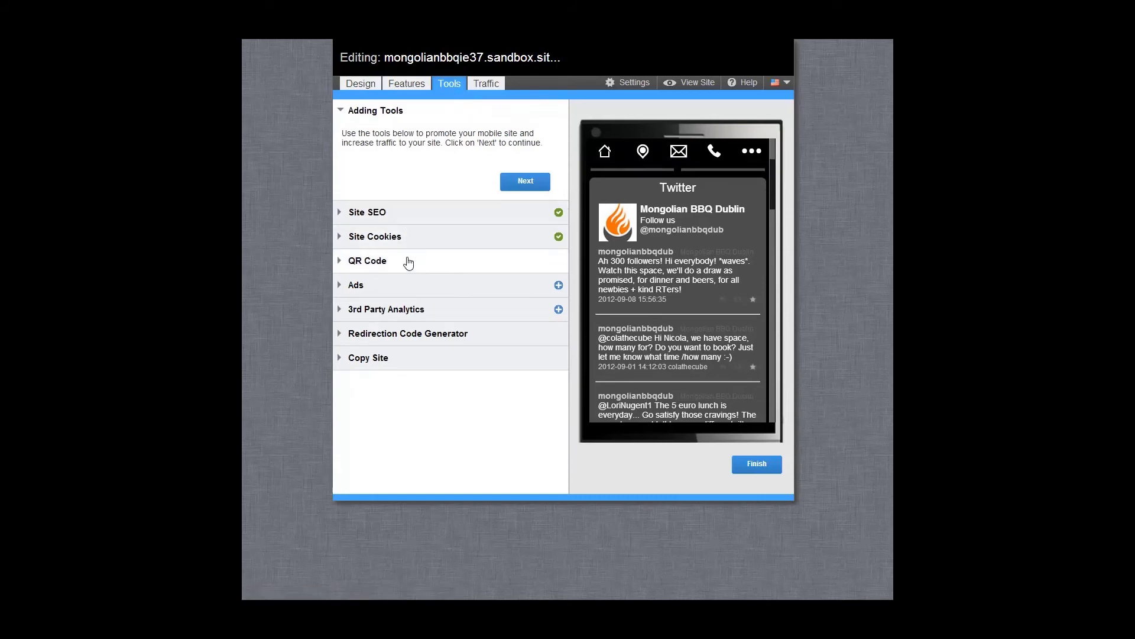
{"action": "left_click", "coordinate": [348, 212]}
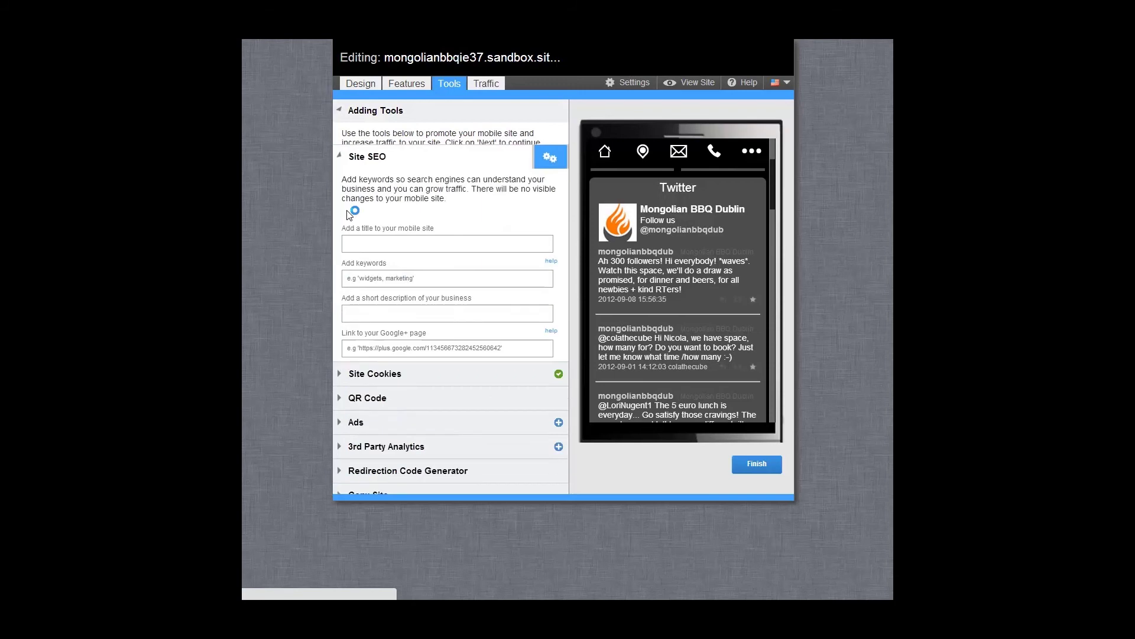
{"action": "left_click", "coordinate": [365, 457]}
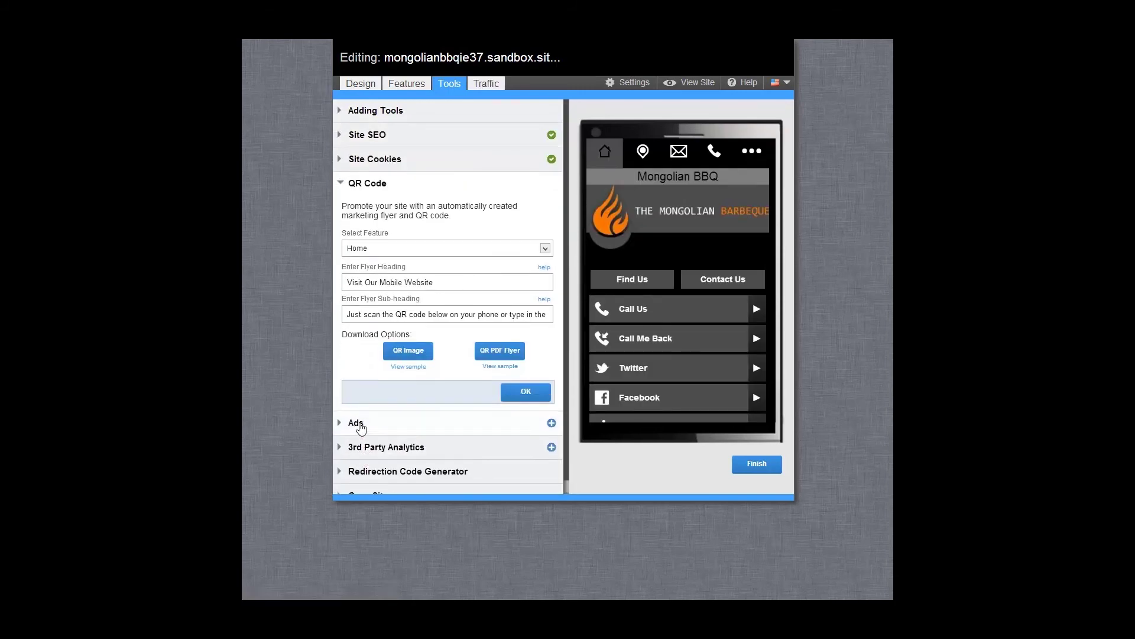
{"action": "left_click", "coordinate": [359, 424]}
{"action": "left_click", "coordinate": [361, 425]}
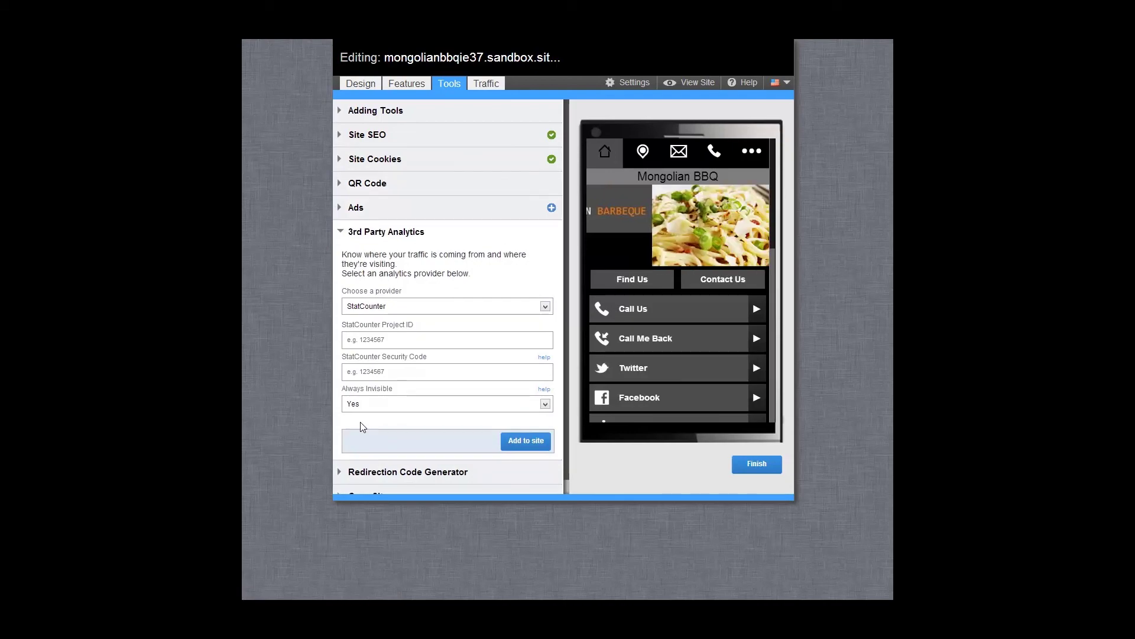
{"action": "left_click", "coordinate": [757, 464]}
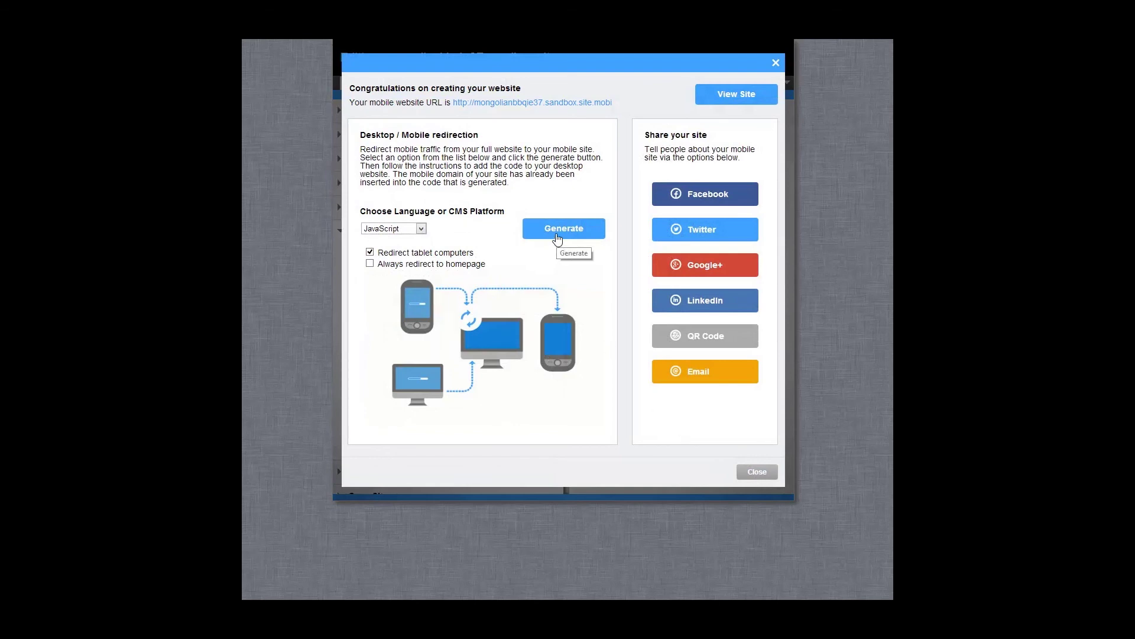
{"action": "left_click", "coordinate": [421, 229]}
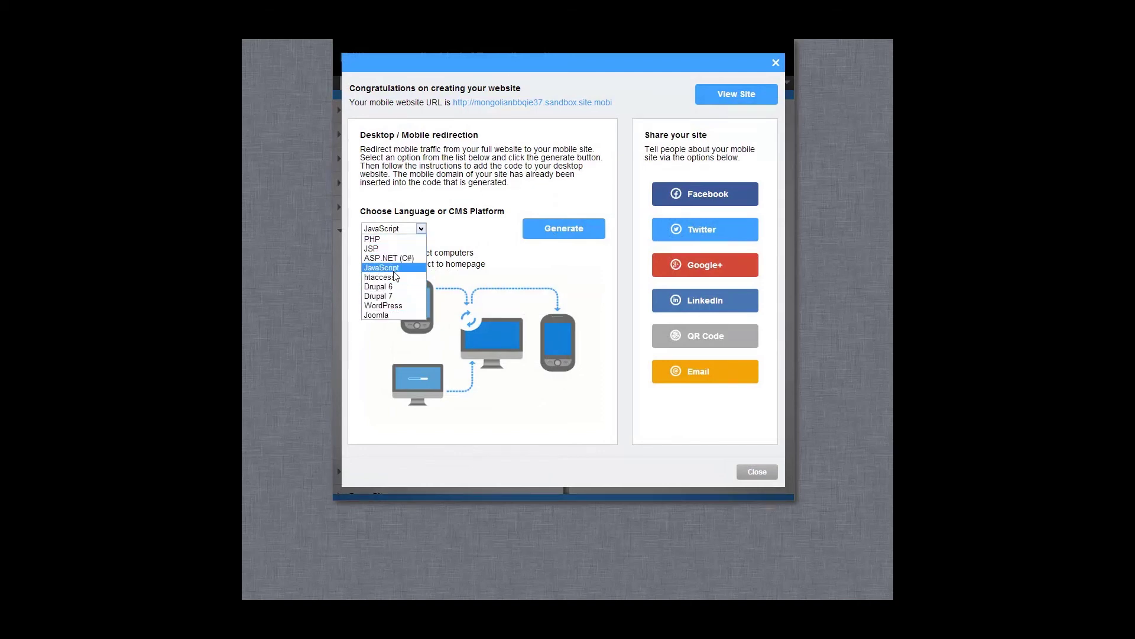
{"action": "left_click", "coordinate": [394, 269]}
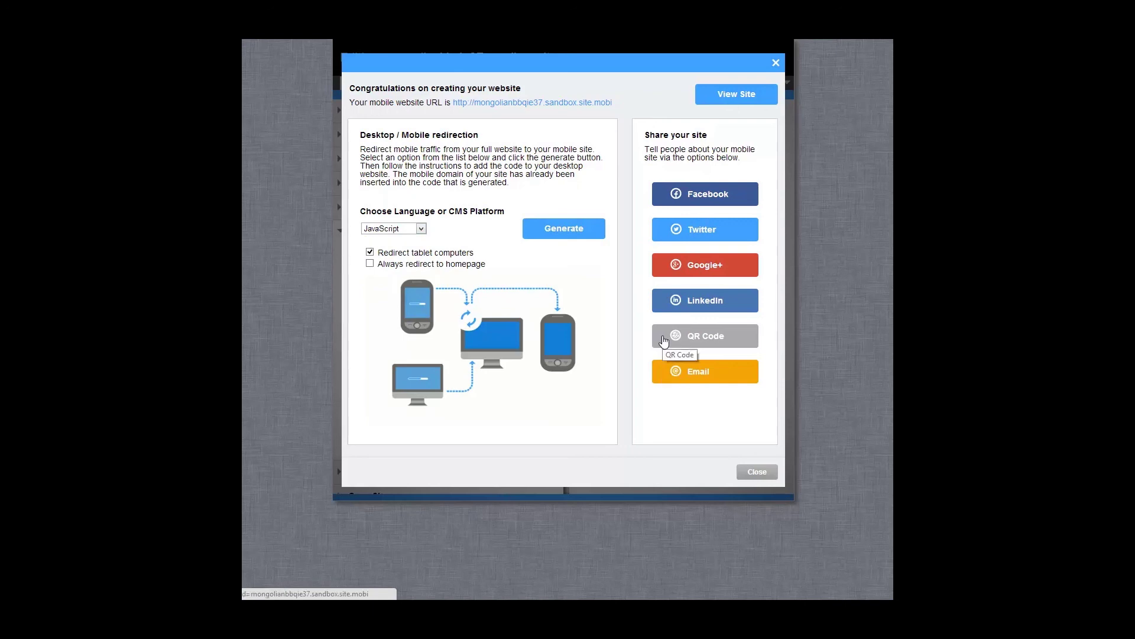
{"action": "left_click", "coordinate": [747, 472]}
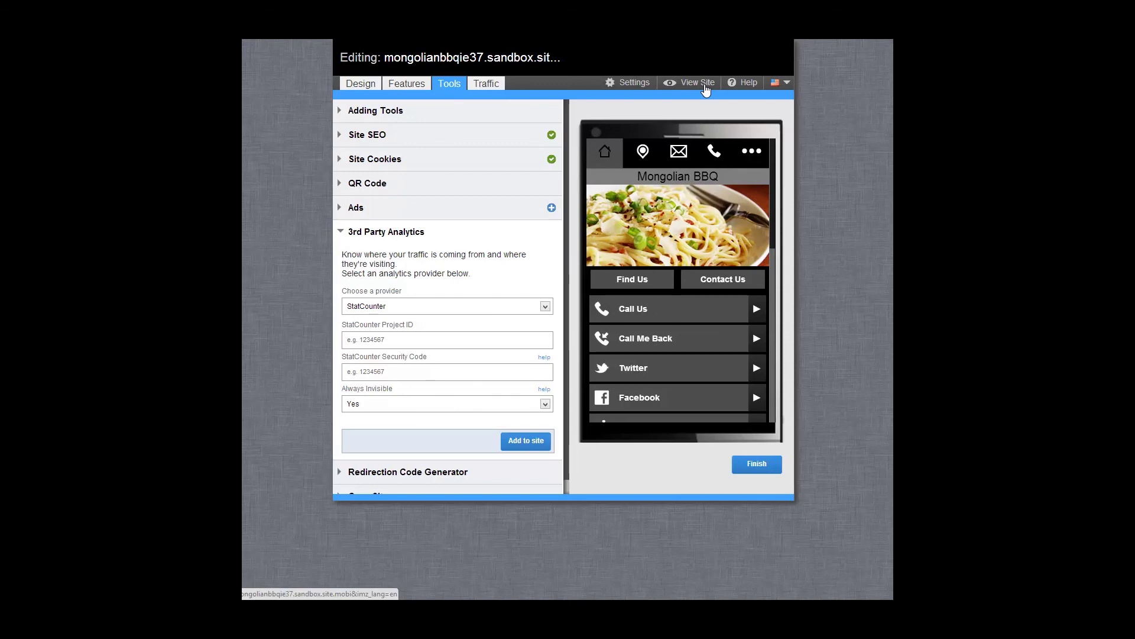
Preview the site in Multi Device Preview on feature phones, then low-end Sony w960i and Nokia 6300.
{"action": "left_click", "coordinate": [706, 88]}
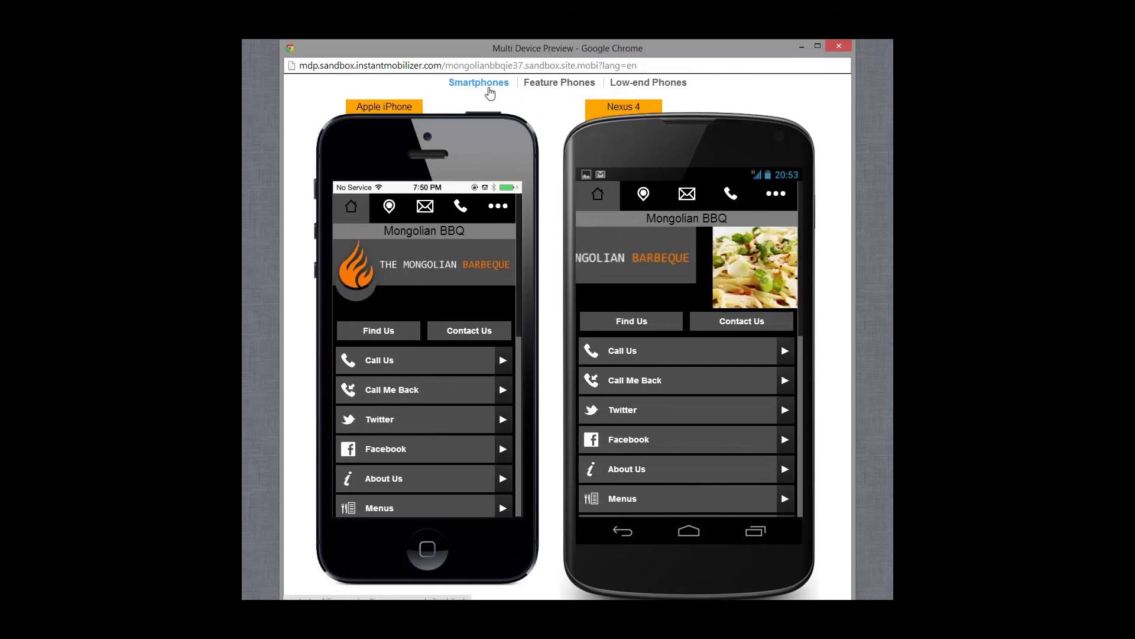
{"action": "left_click", "coordinate": [555, 86]}
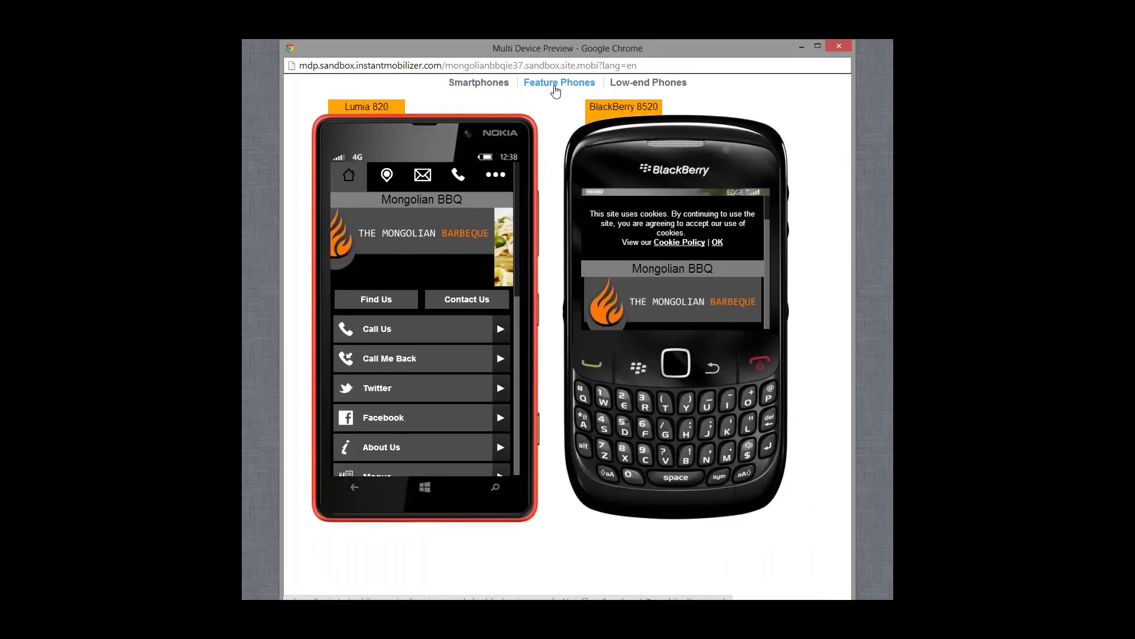
{"action": "left_click", "coordinate": [644, 89]}
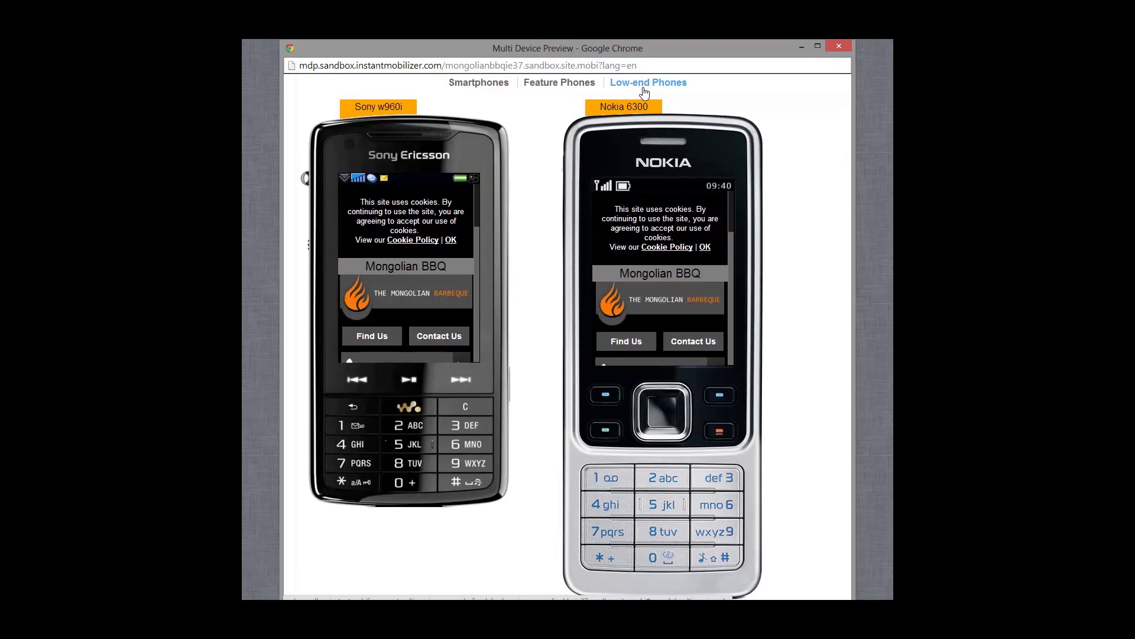